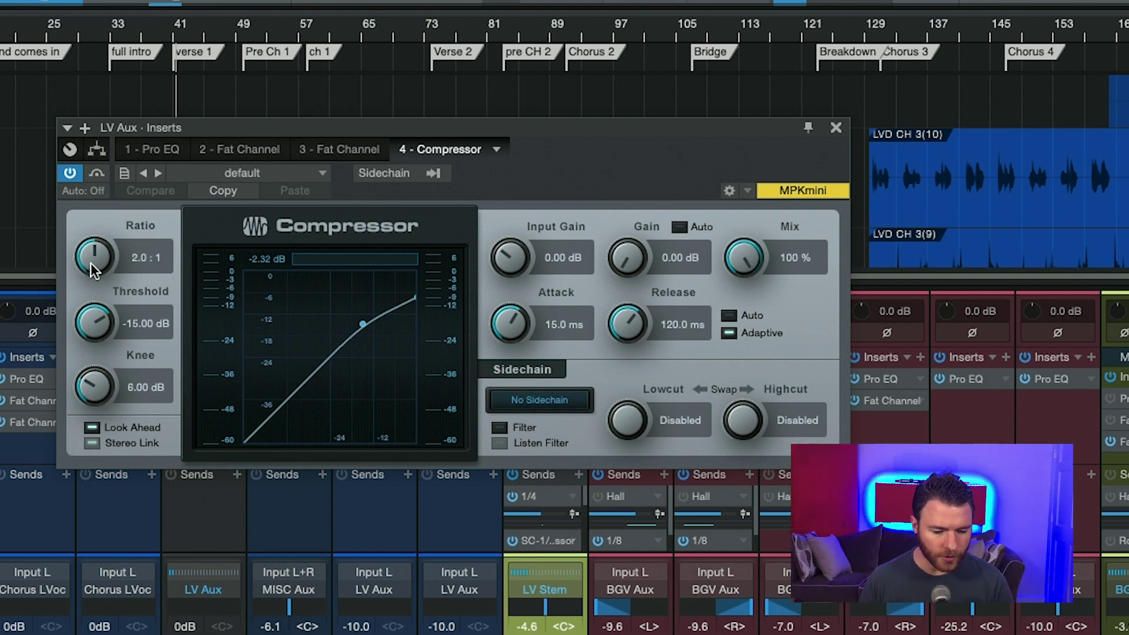
Sweep the ratio down and then up to 20:1, and shift the threshold to -14.52 dB
drag(88, 259, 73, 338)
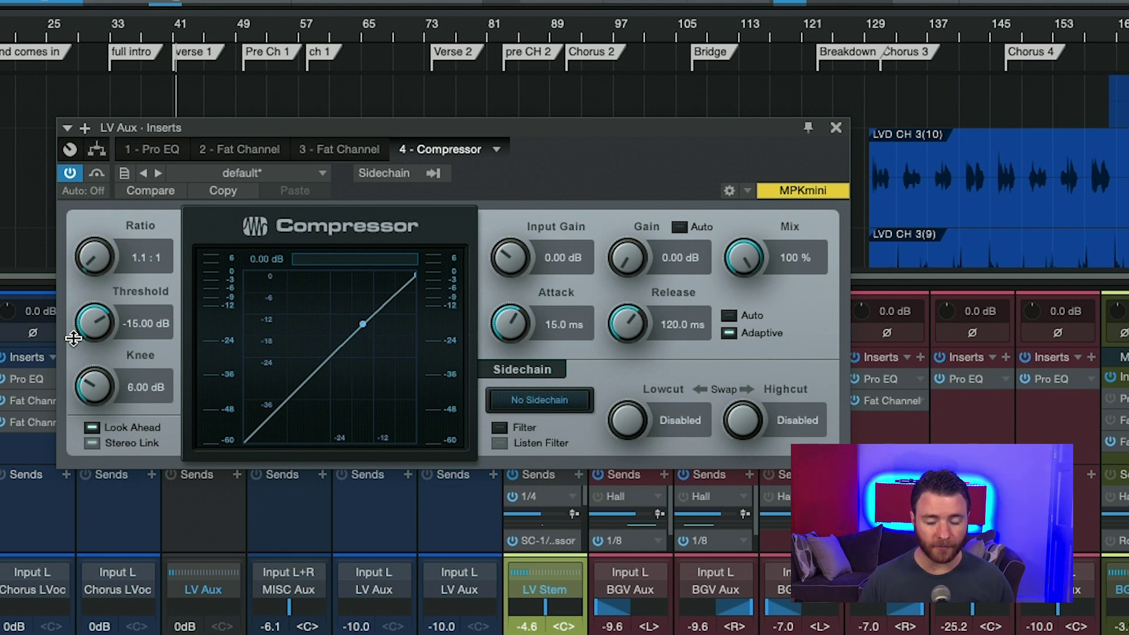
drag(73, 339, 150, 327)
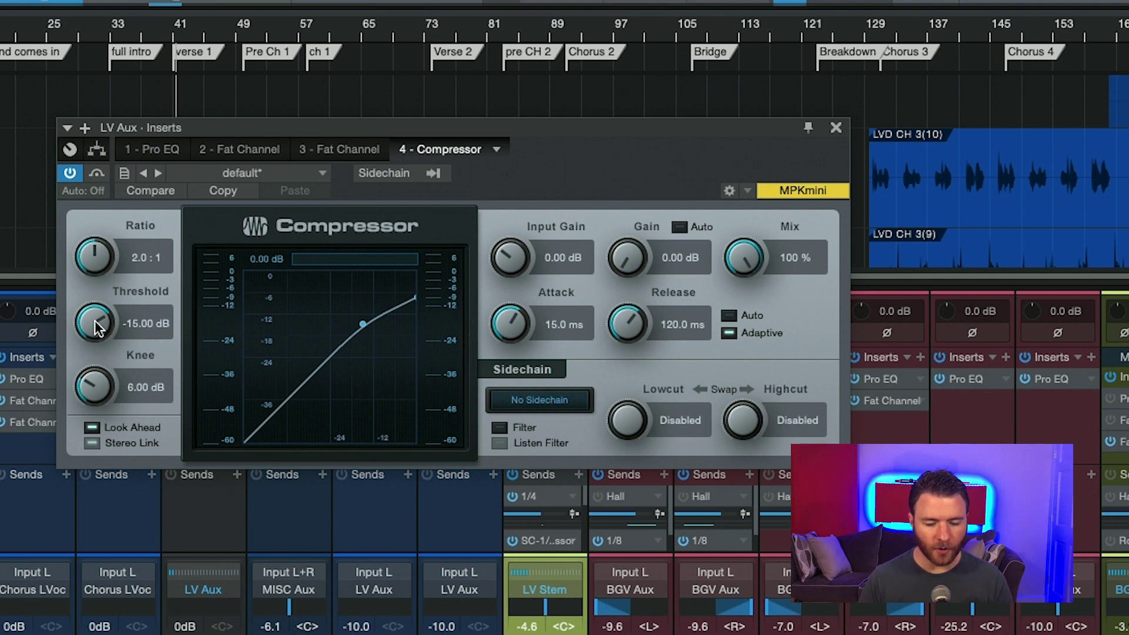
mouse_move(94, 320)
mouse_down()
mouse_move(100, 241)
mouse_move(60, 582)
mouse_move(88, 310)
mouse_up()
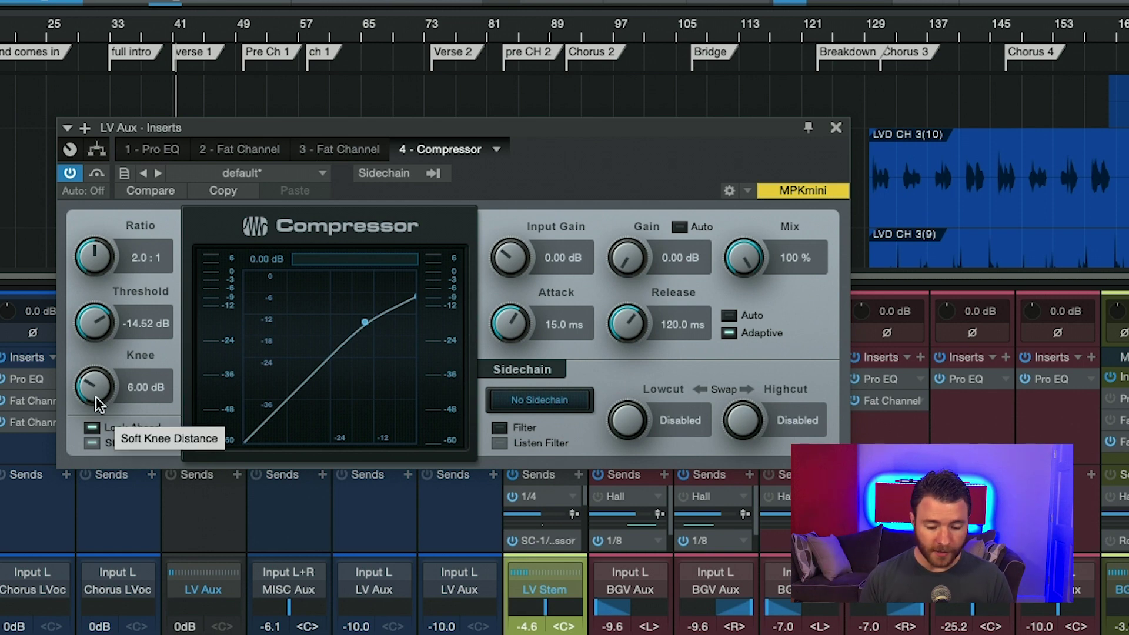
Swing the knee from a hard 0.10 dB to a soft 20 dB, settling at 6 dB
drag(89, 393, 86, 487)
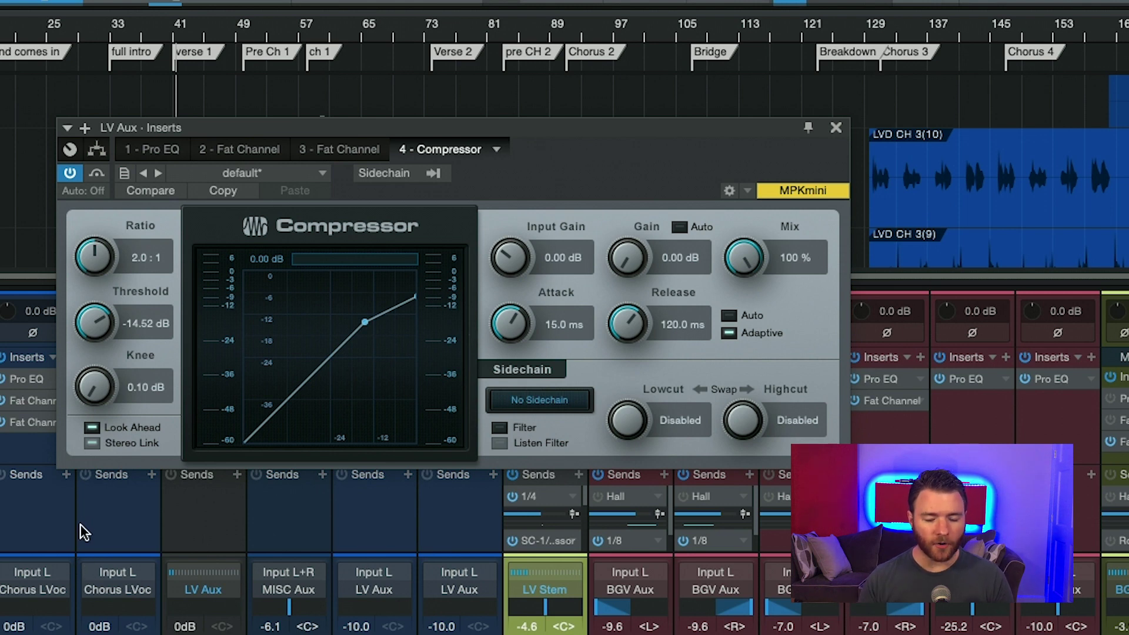
drag(92, 390, 101, 125)
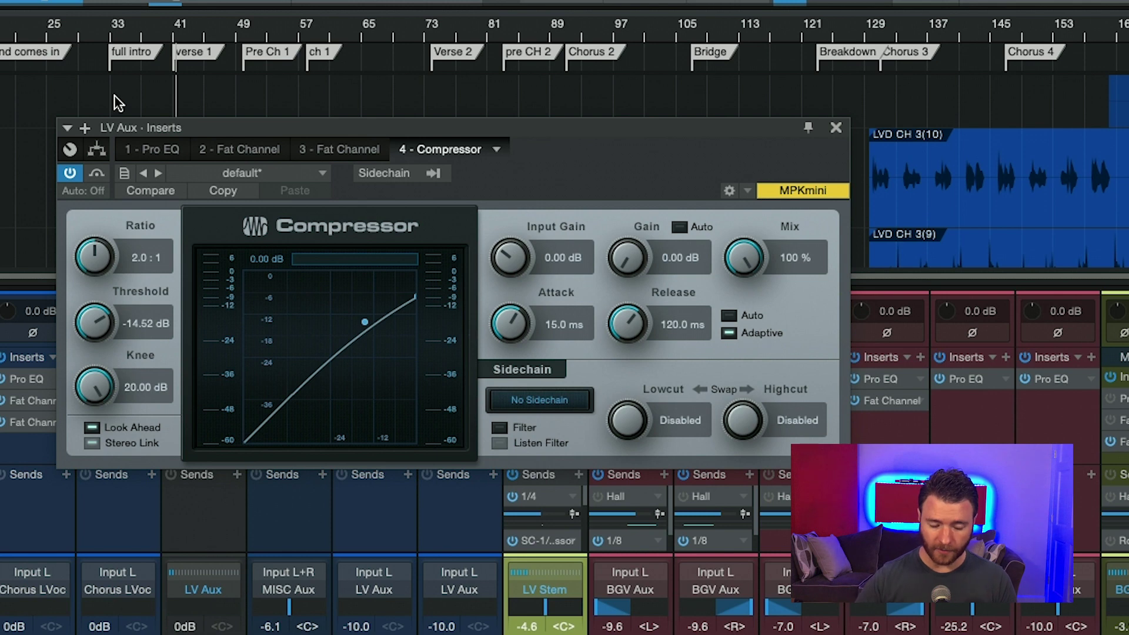
drag(158, 386, 168, 413)
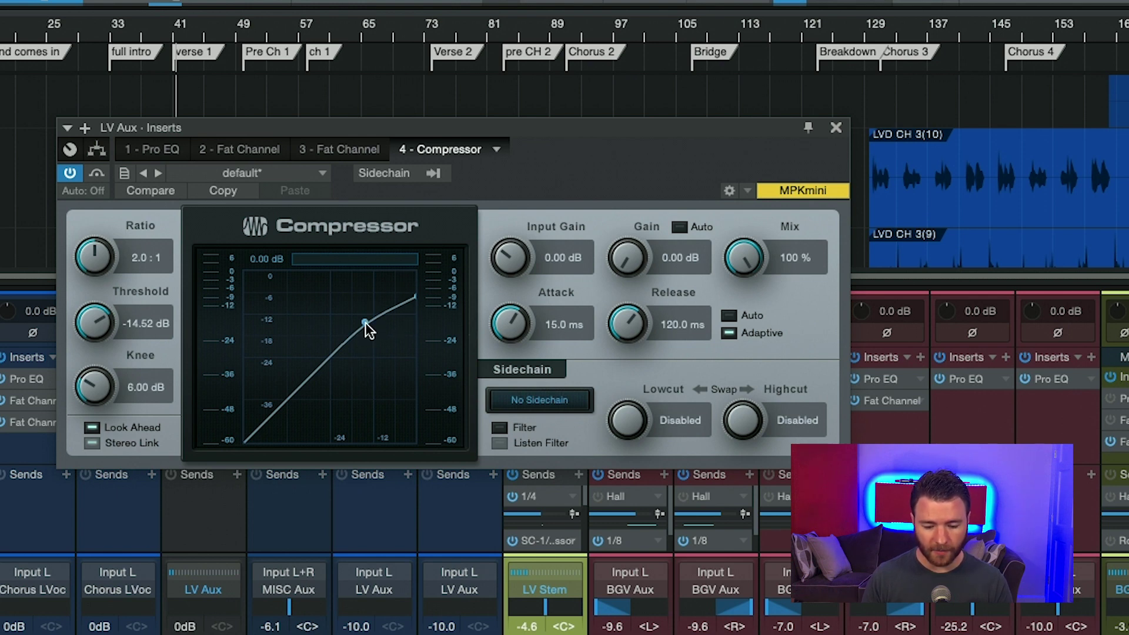
Pull the threshold down, widen the knee to 15.10 dB, settle at -21.40 dB, and add 3.82 dB gain
drag(365, 323, 409, 346)
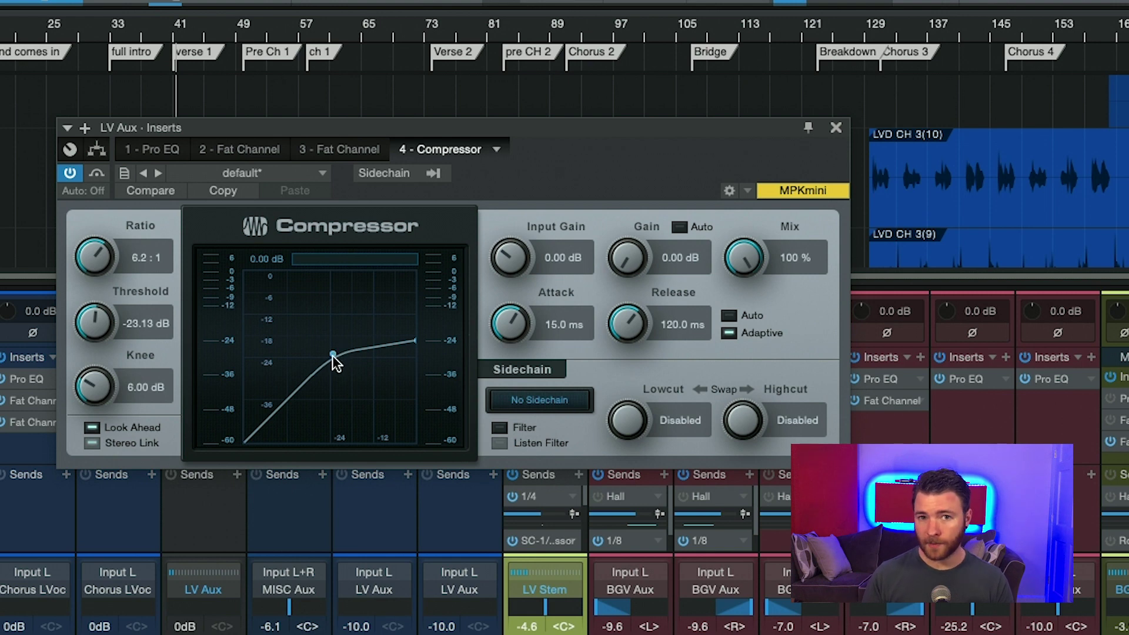
scroll(333, 356, down, 10)
scroll(333, 356, up, 8)
scroll(333, 355, up, 15)
scroll(333, 356, up, 4)
drag(333, 355, 344, 348)
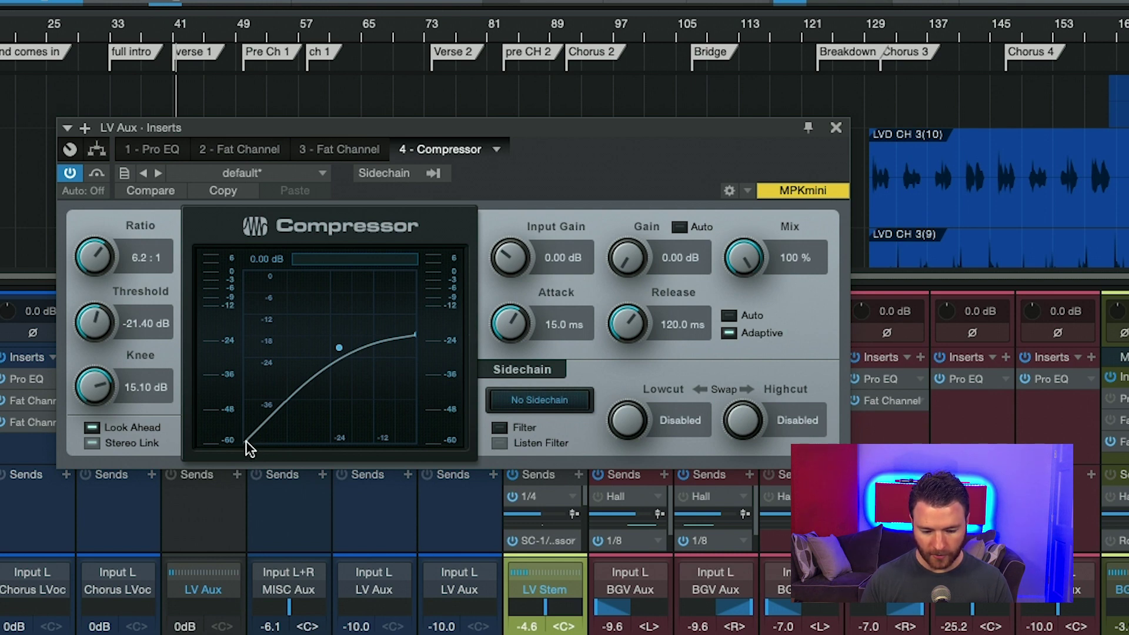
mouse_move(246, 440)
mouse_down()
mouse_move(255, 370)
mouse_move(254, 432)
mouse_up()
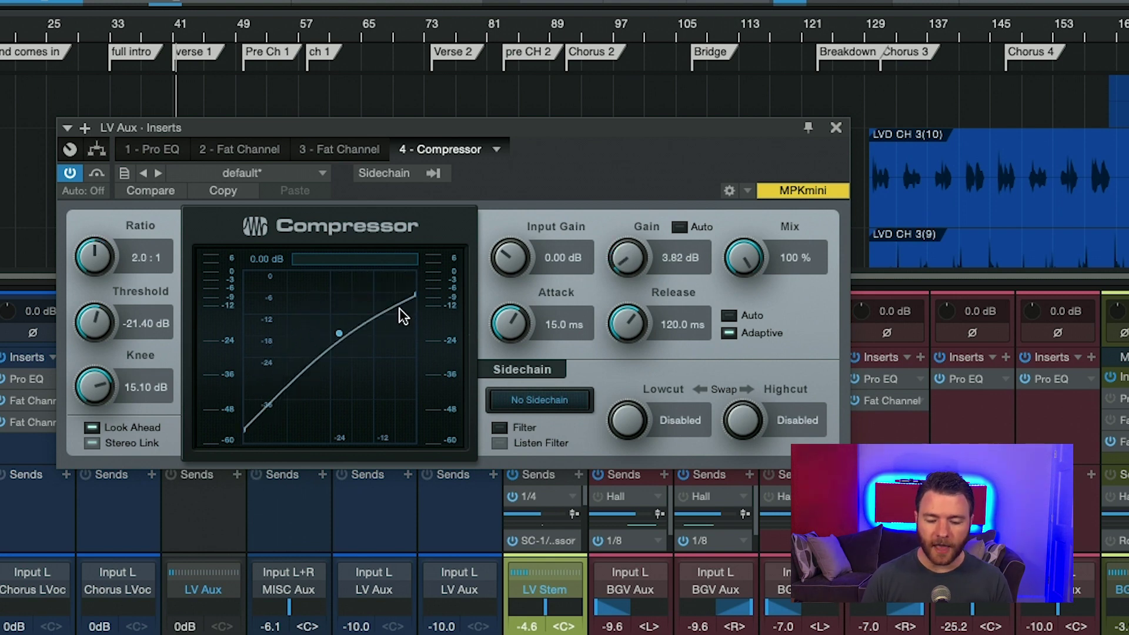
Enable Gain Auto, then set the threshold to -22.55 dB and the ratio to 3.4:1
click(680, 228)
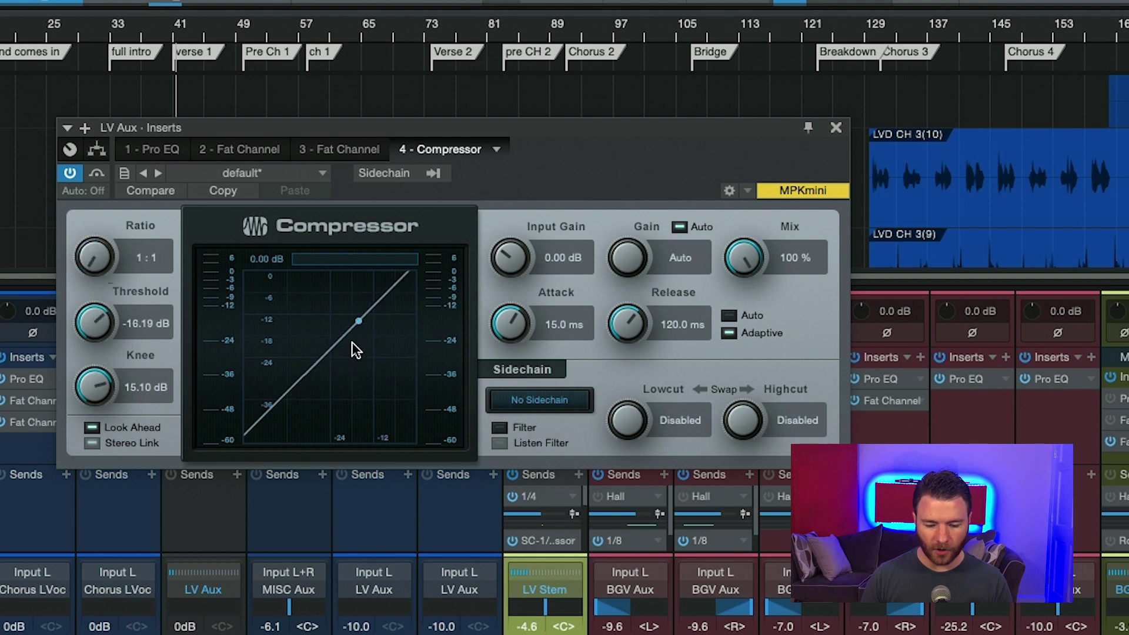
drag(350, 339, 331, 352)
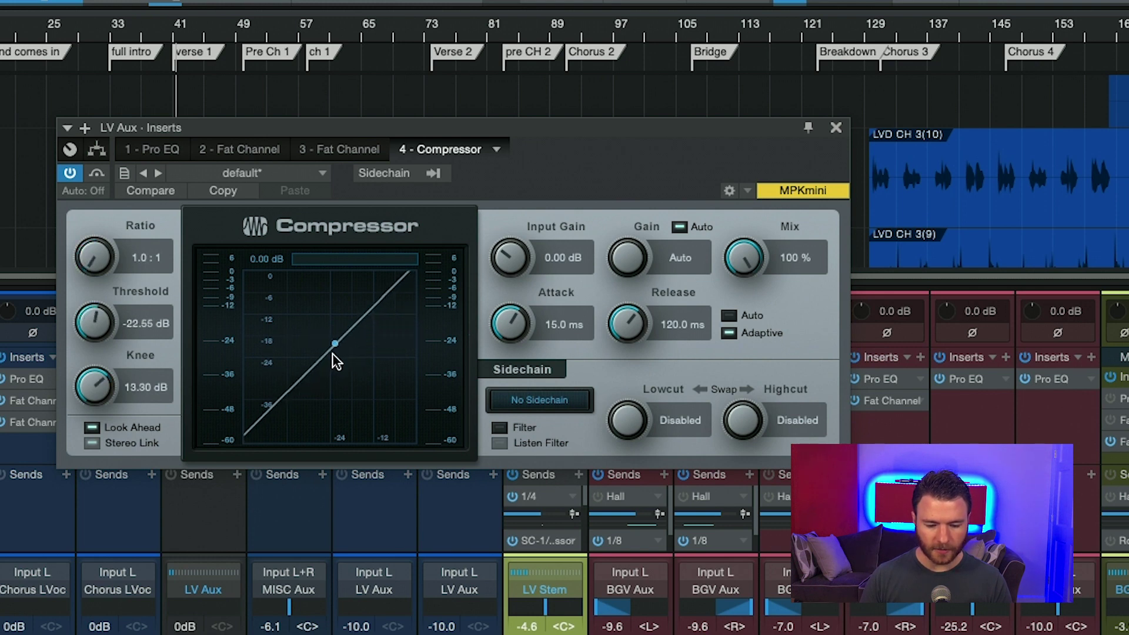
drag(333, 354, 333, 297)
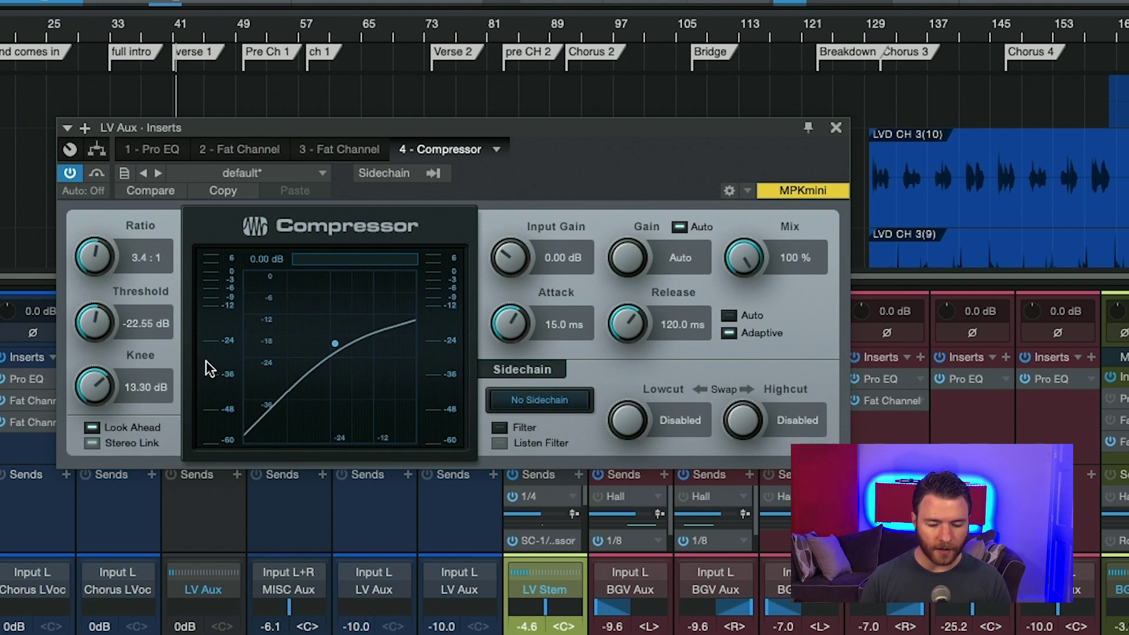
mouse_move(426, 345)
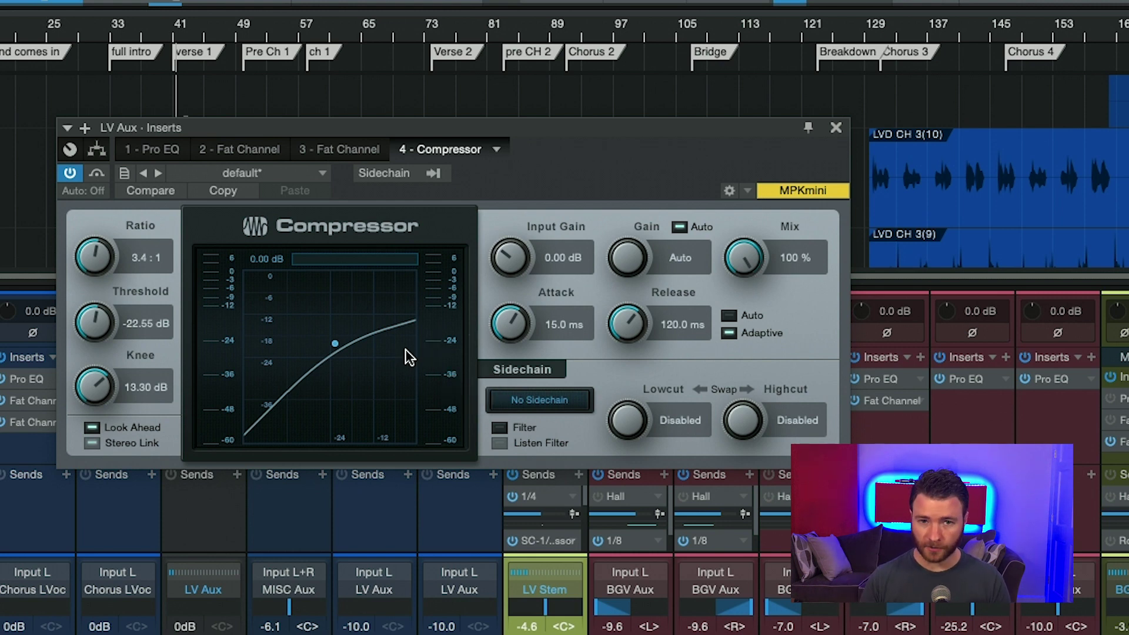
Sweep input gain from -12 dB to above 0 dB, reset it to 0.00 dB, and disable Gain Auto
mouse_move(431, 307)
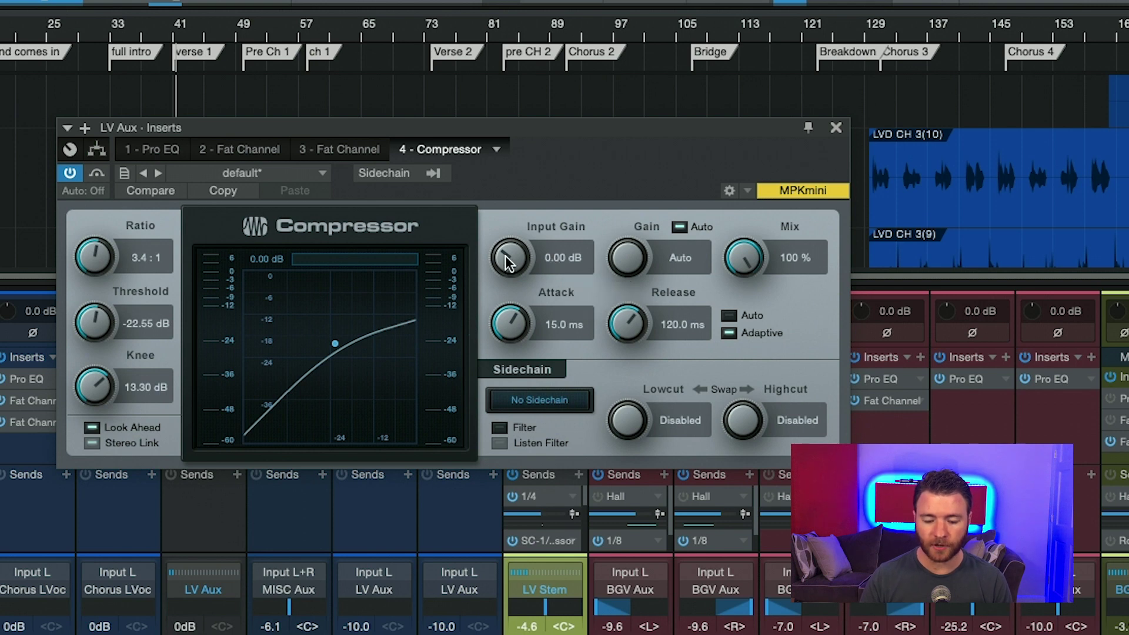
drag(506, 255, 491, 370)
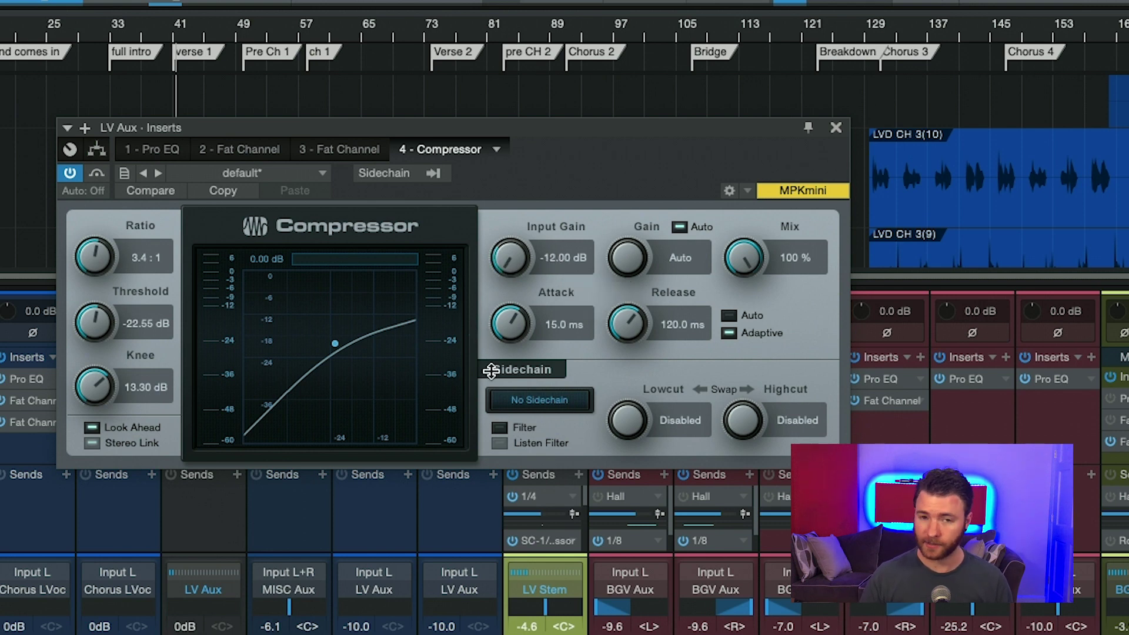
drag(491, 369, 515, 102)
alt+click(510, 258)
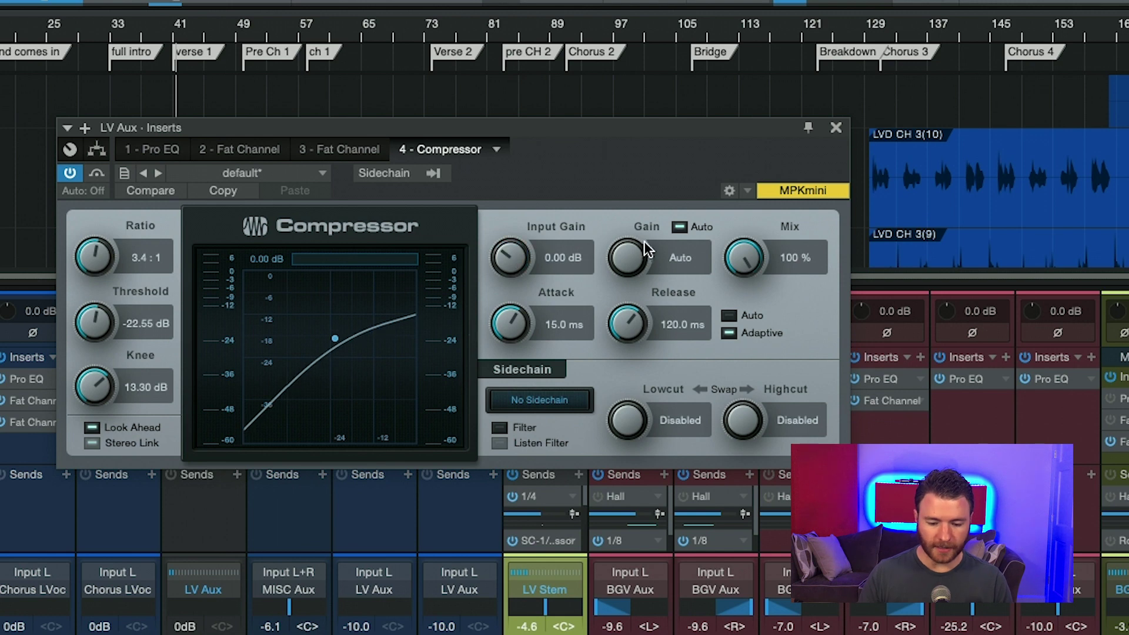
click(680, 228)
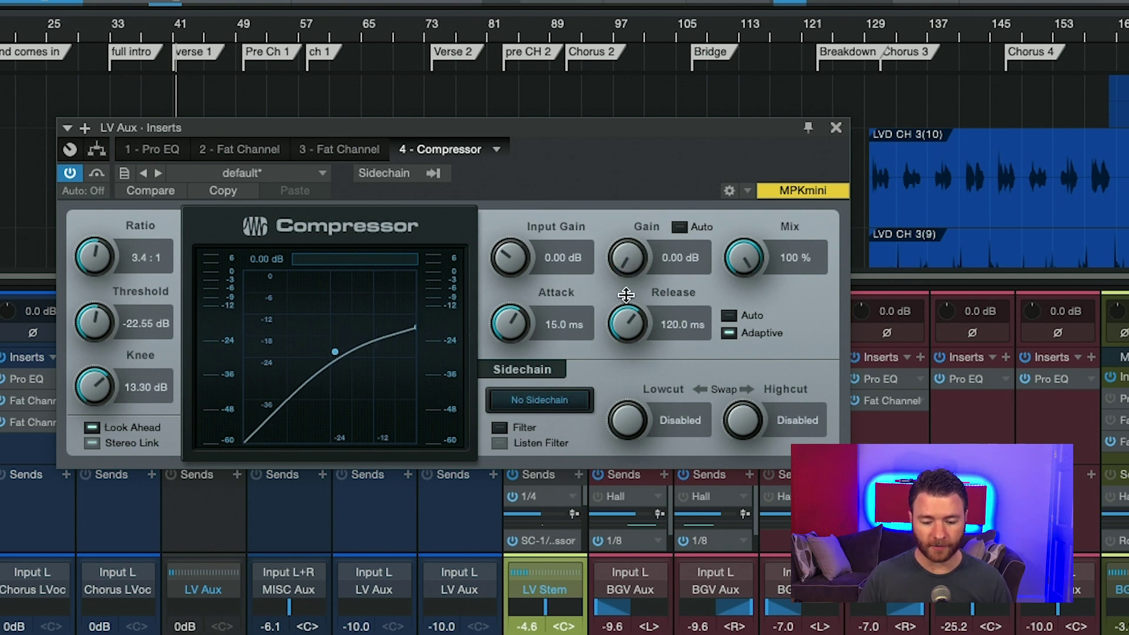
Add about 7 dB of makeup gain and sweep the attack from 0.10 ms to 400 ms
mouse_move(626, 290)
mouse_down()
mouse_move(625, 138)
mouse_move(615, 234)
mouse_move(619, 271)
mouse_move(622, 203)
mouse_move(625, 276)
mouse_up()
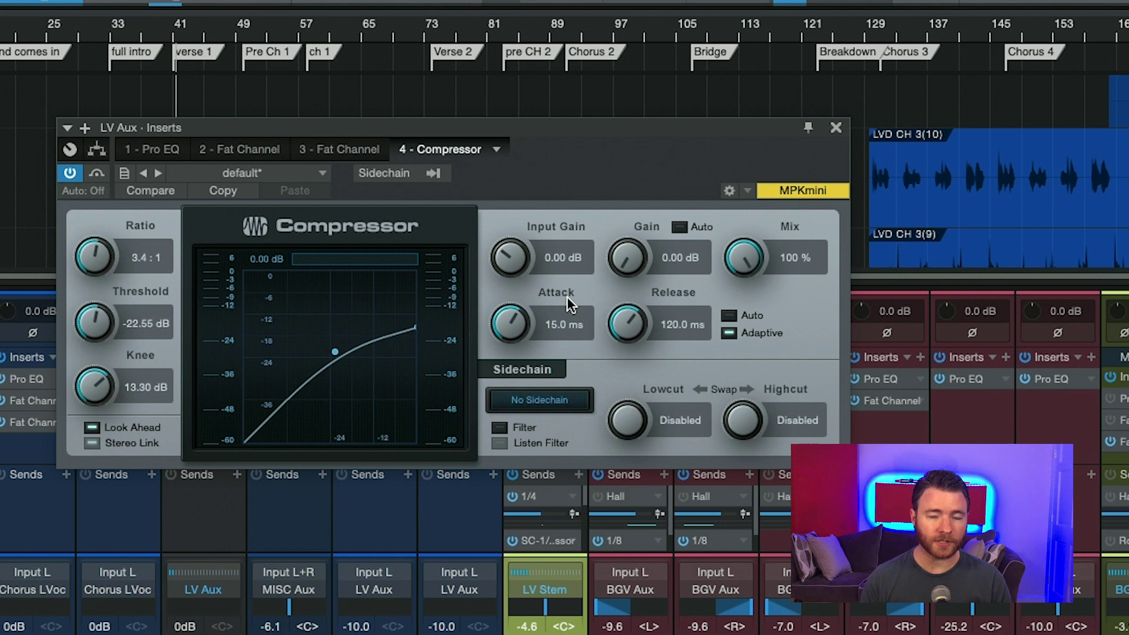
drag(544, 305, 511, 322)
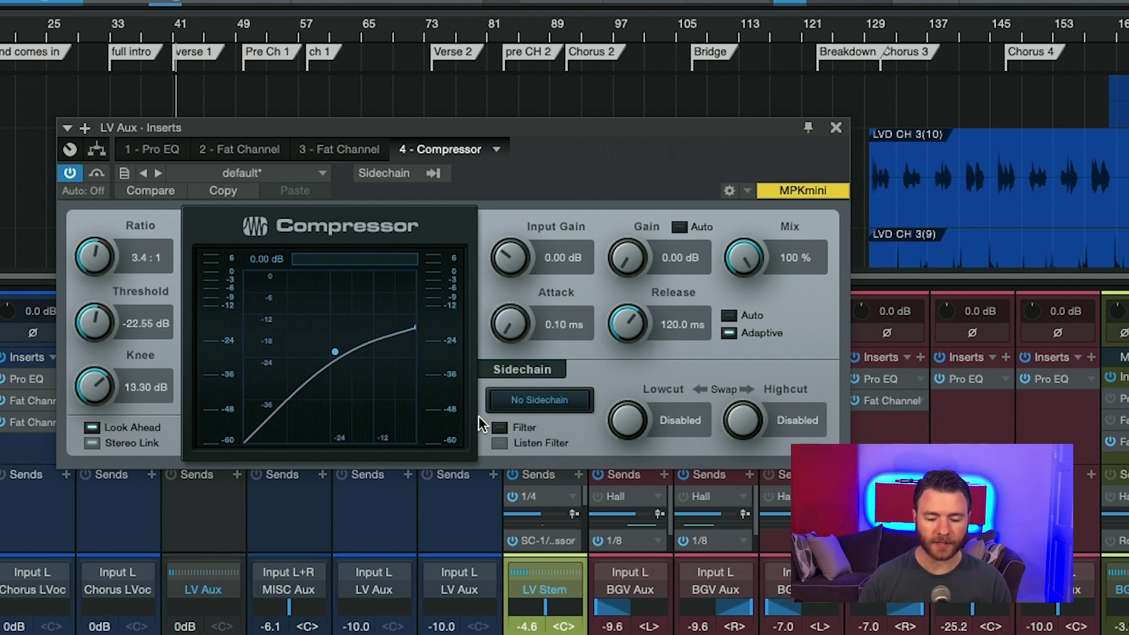
drag(520, 333, 520, 106)
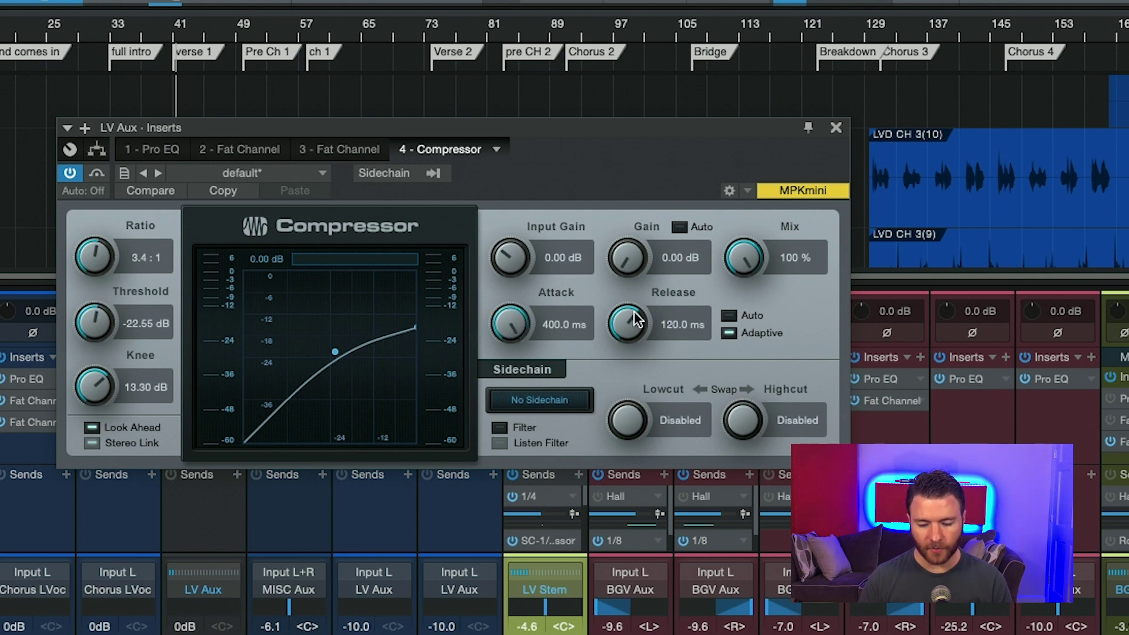
Sweep release from 1.00 ms to 2.00 s, then reset to 120.0 ms release and 15.0 ms attack
drag(628, 321, 566, 606)
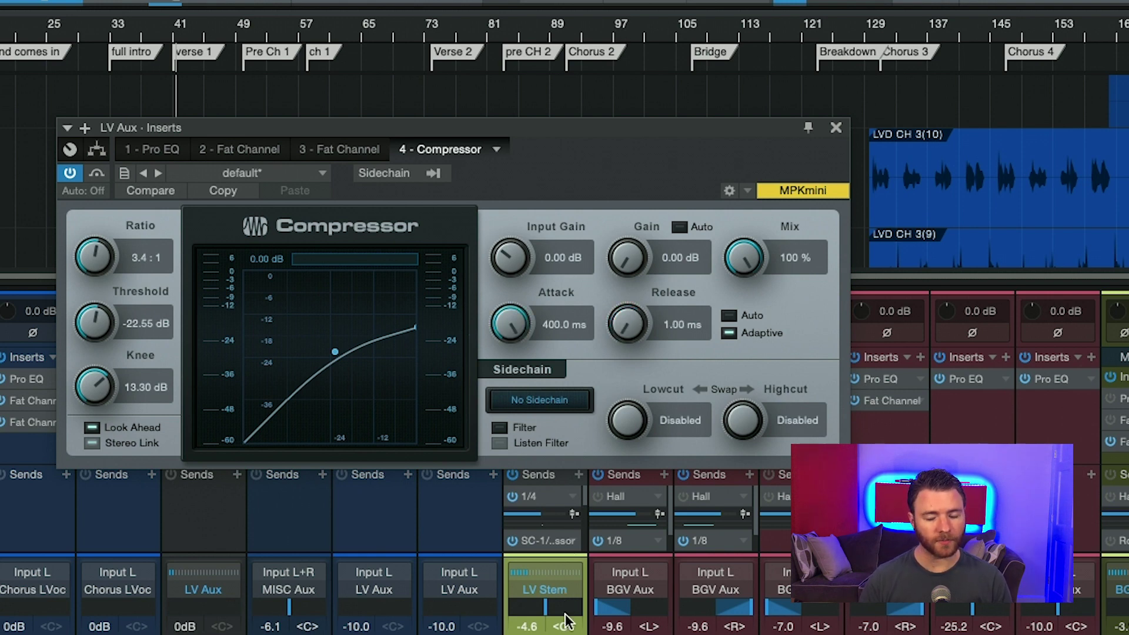
drag(624, 329, 614, 6)
double_click(661, 325)
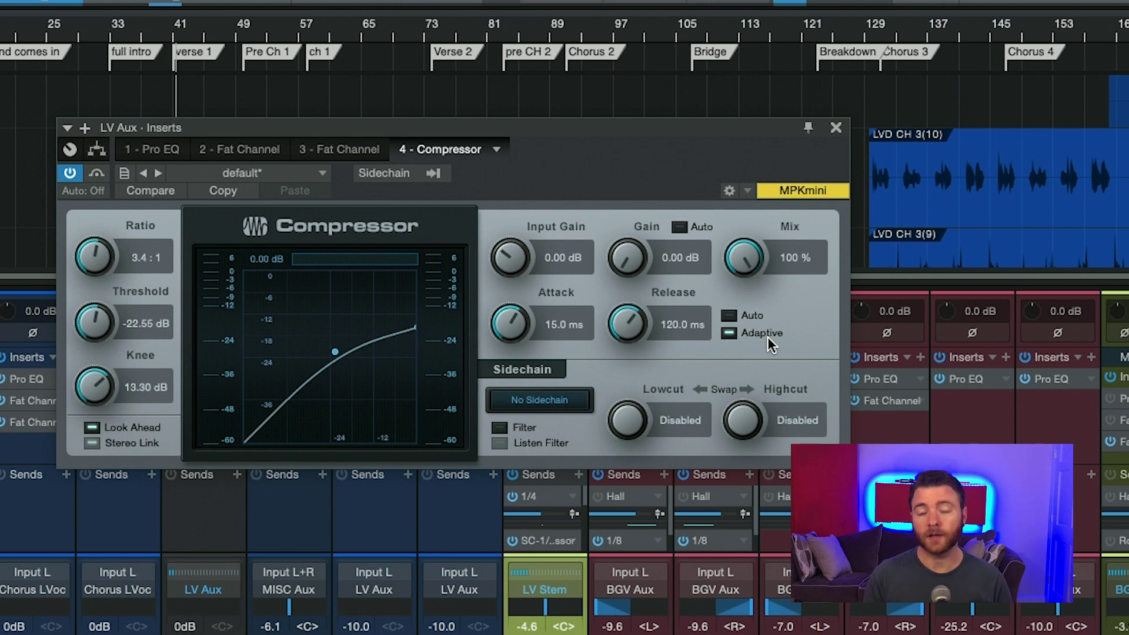
Turn off Adaptive, audition the mix at 0 % and about 30 %, then return it to 100 %
click(767, 330)
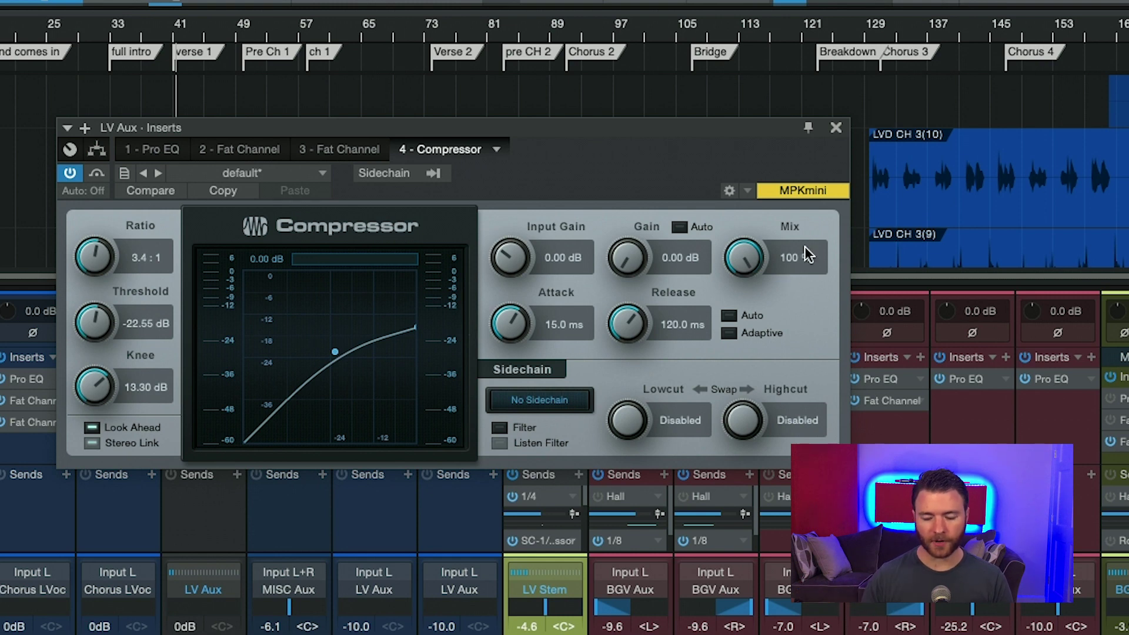
drag(774, 242, 774, 329)
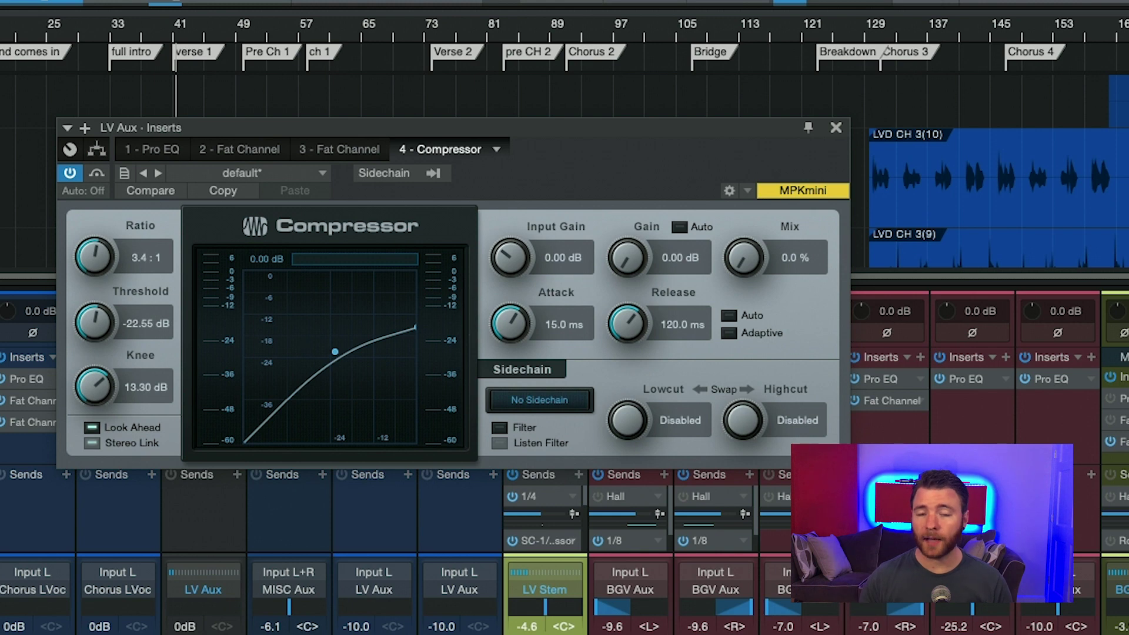
drag(739, 264, 740, 201)
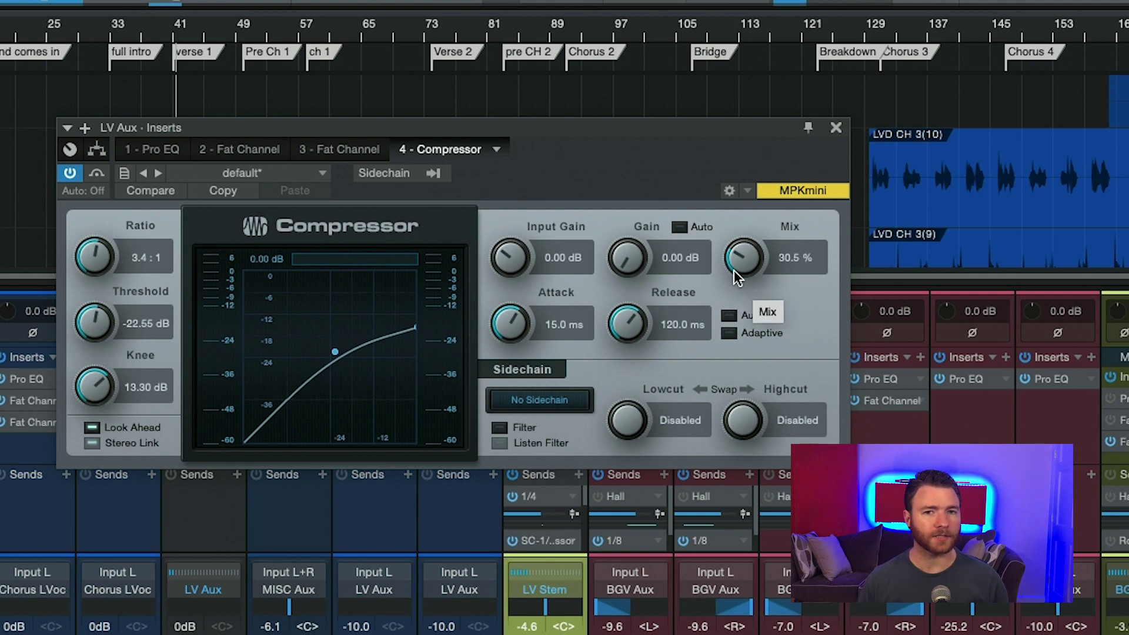
drag(735, 272, 808, 333)
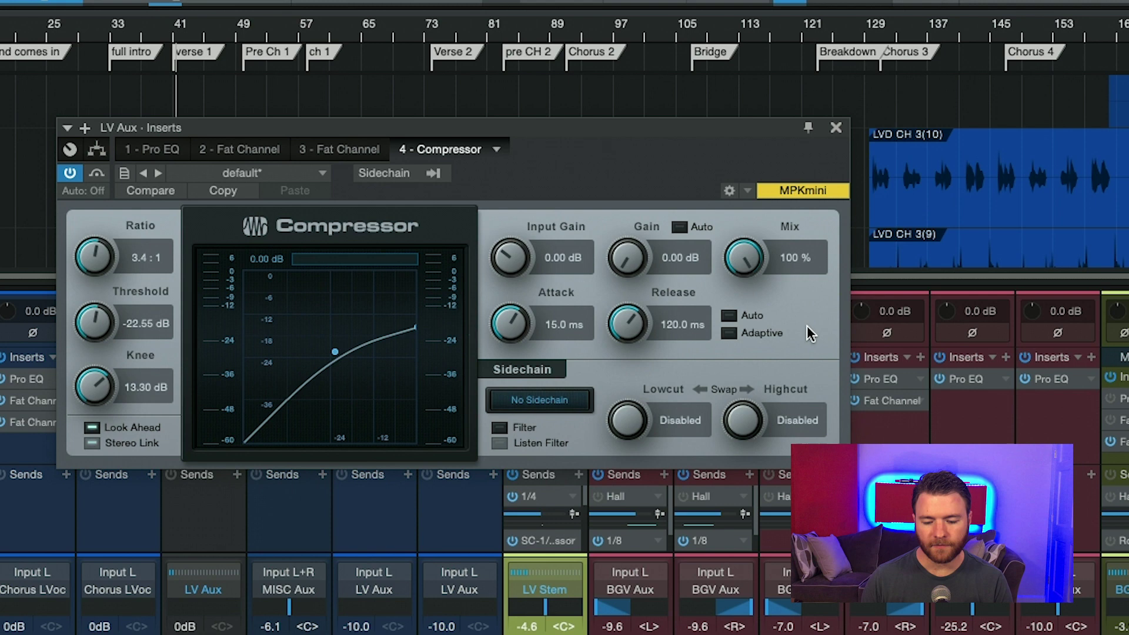
Enable the Sidechain Filter option so it reads Int. Sidechain Filter
click(499, 427)
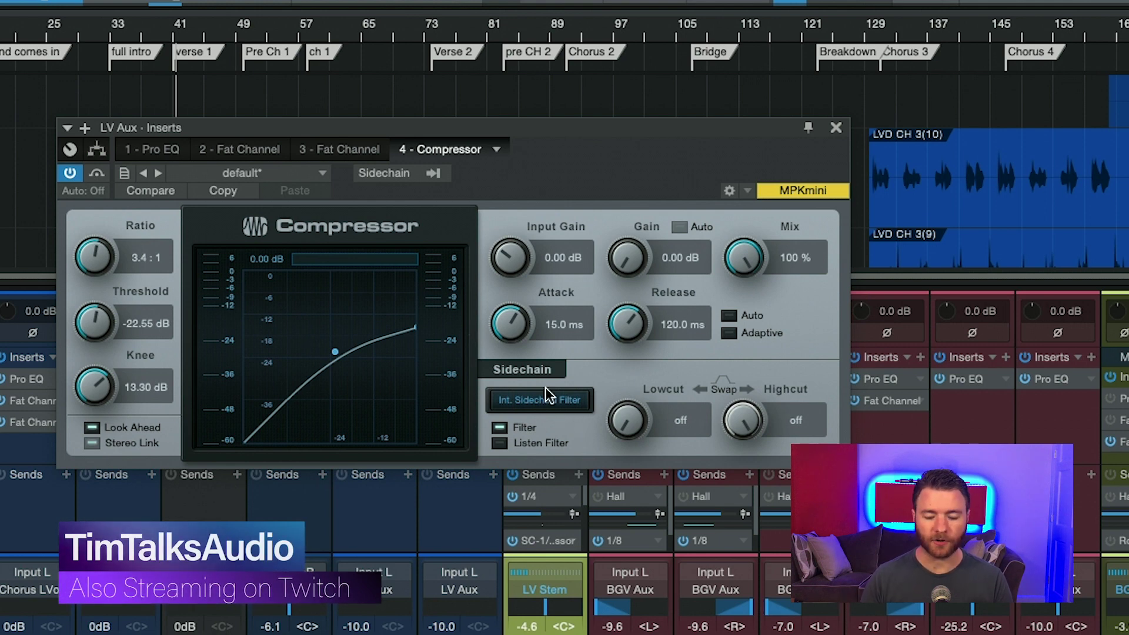
click(383, 176)
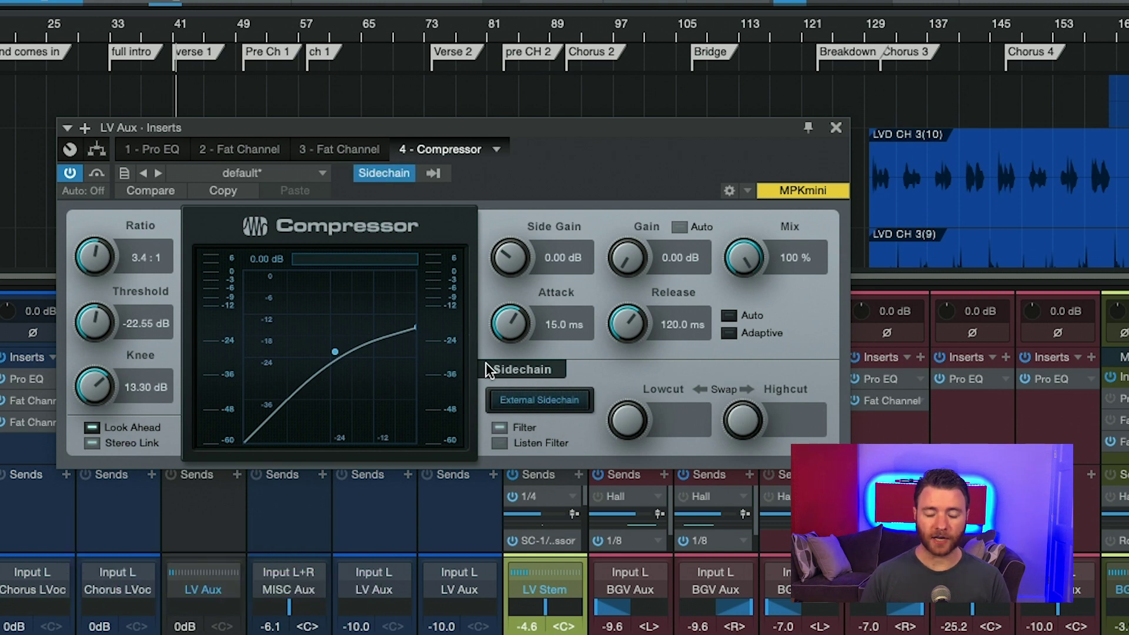
click(497, 424)
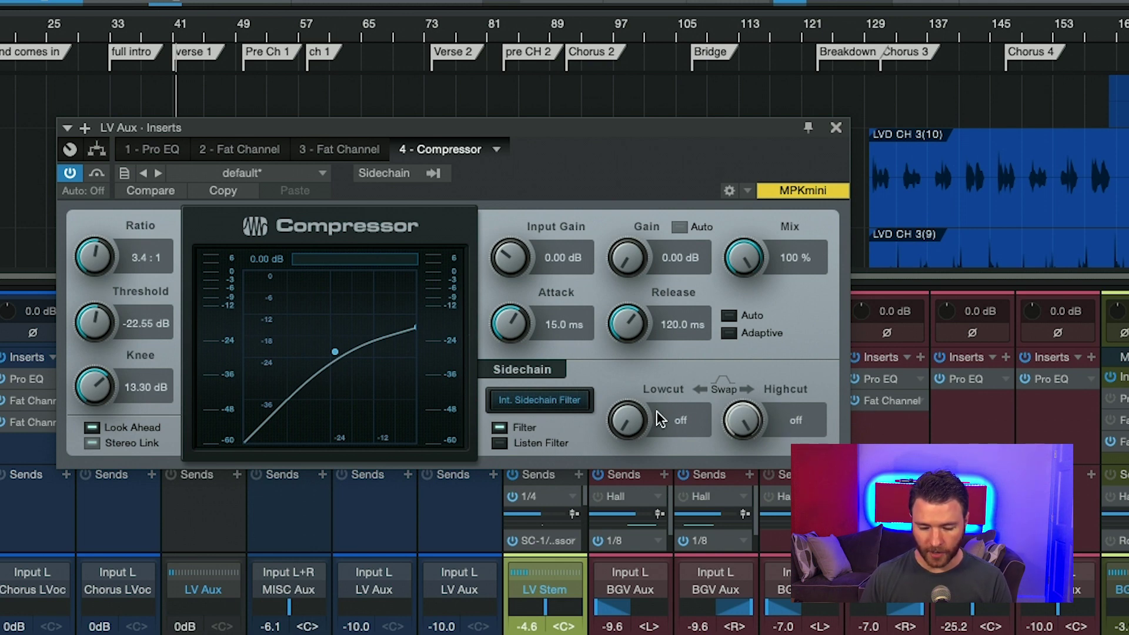
Set the sidechain filter to 290 Hz low cut and 2.81 kHz high cut, then enable Listen Filter
drag(632, 428, 624, 329)
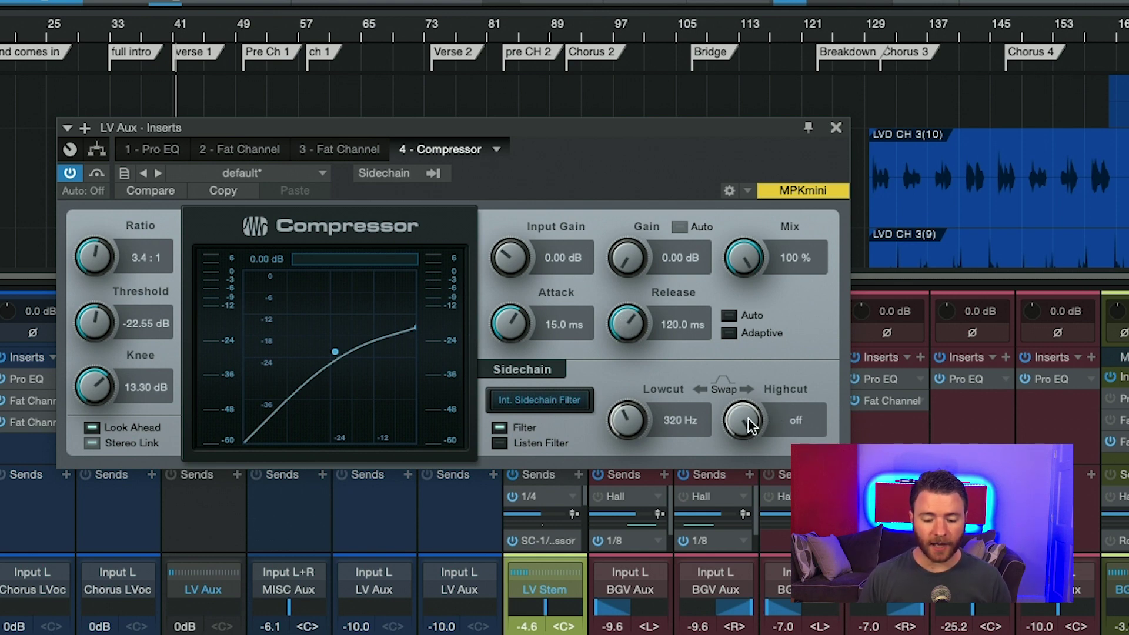
drag(747, 419, 734, 458)
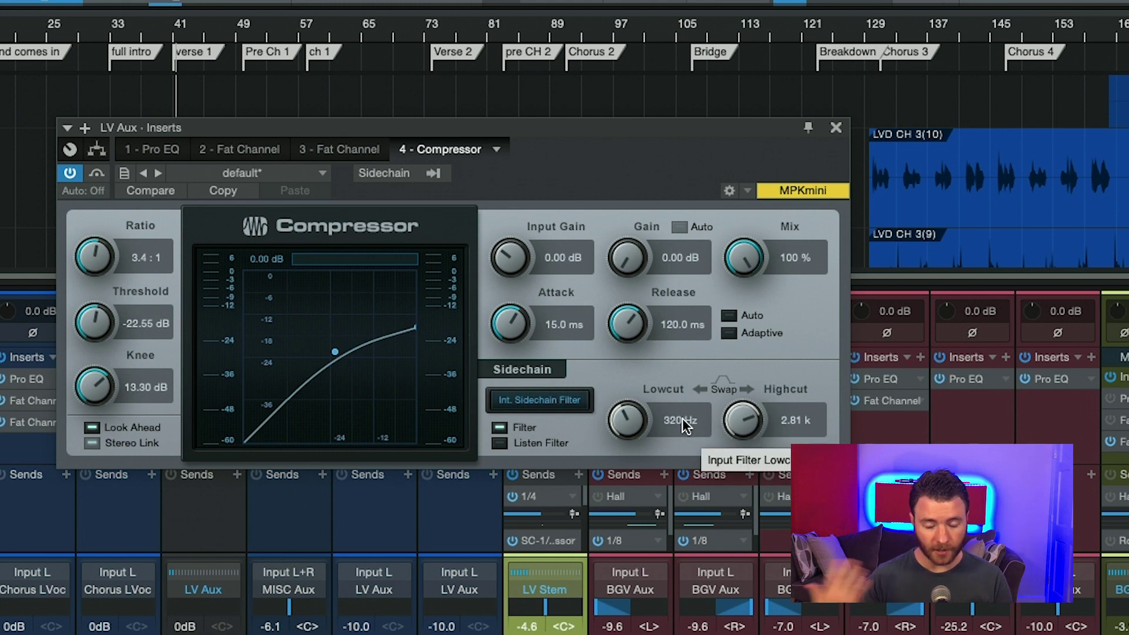
click(724, 388)
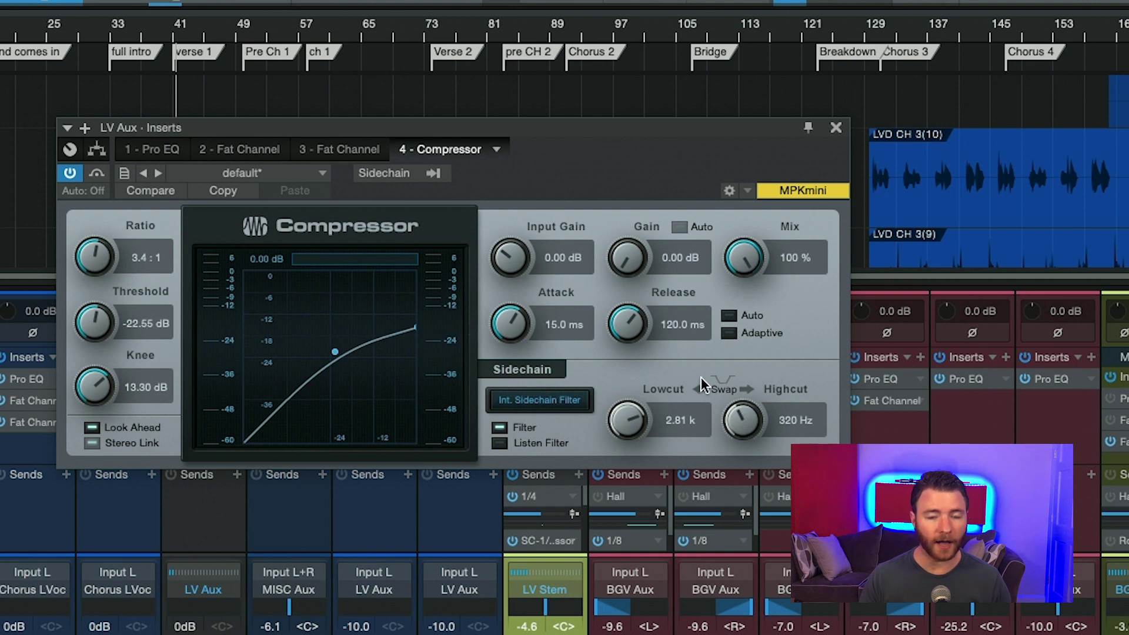
click(726, 375)
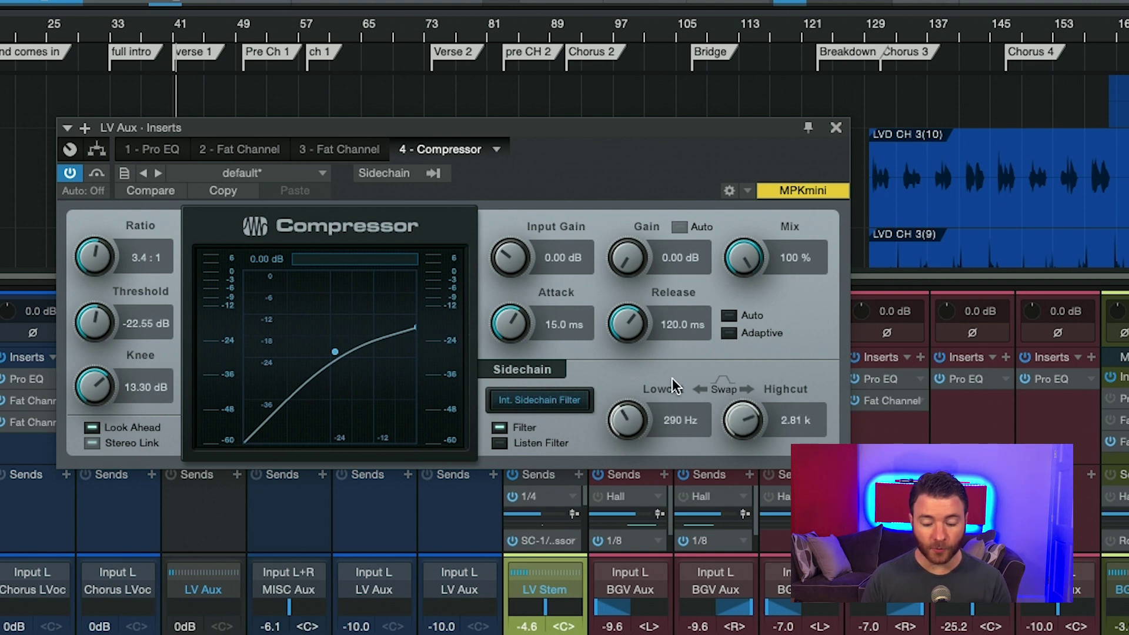
click(549, 445)
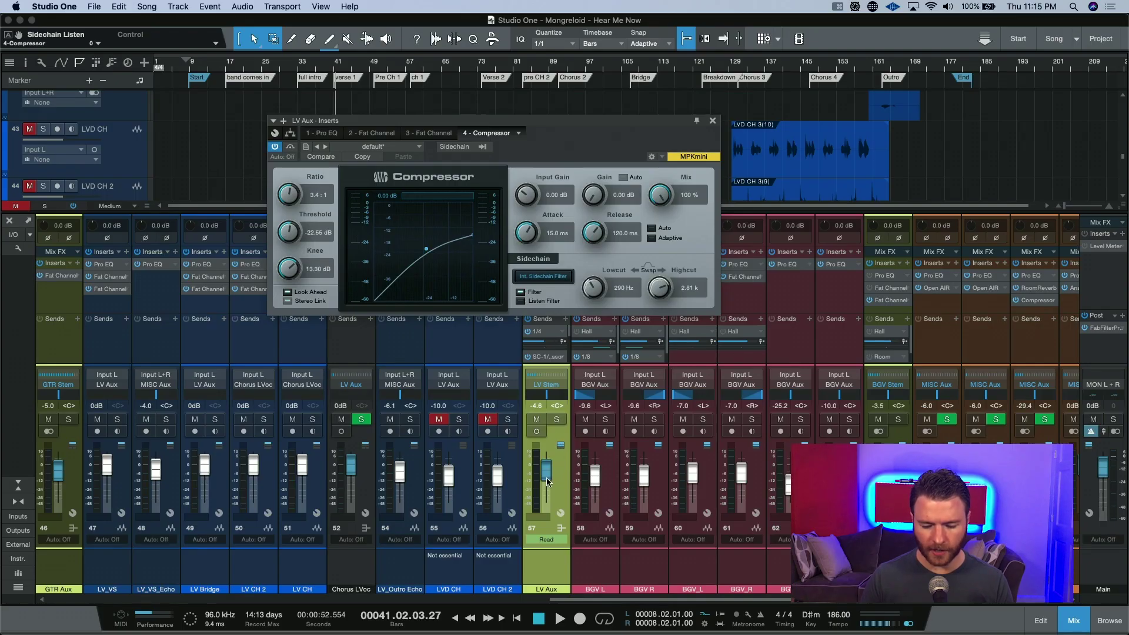
Select the LV Aux track and load the Compressor's default preset
click(558, 474)
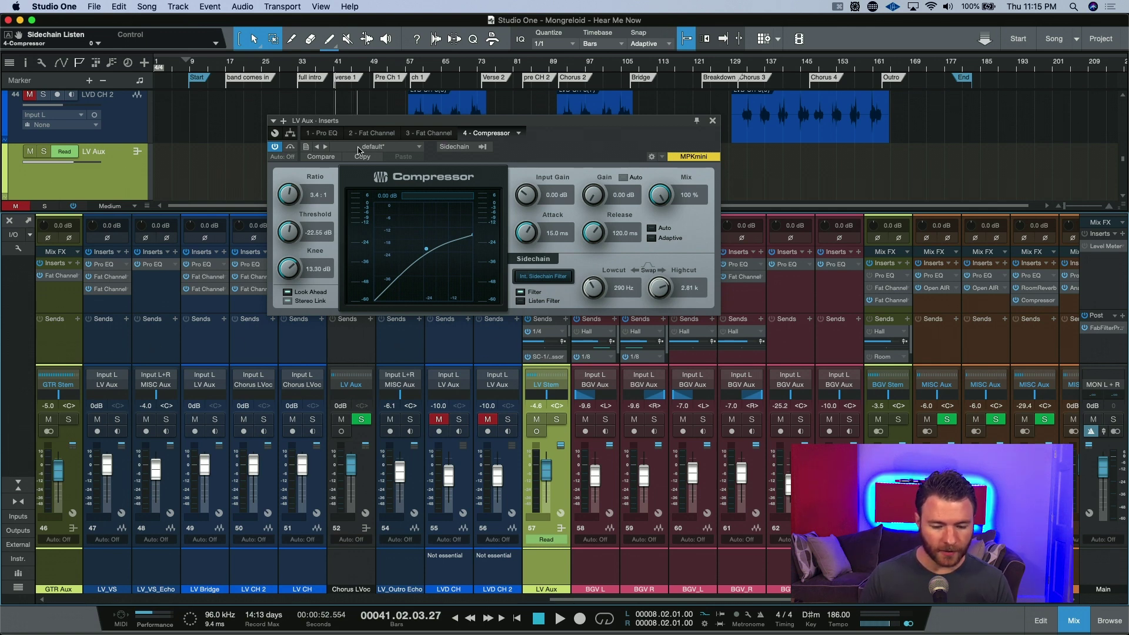
click(350, 148)
click(367, 157)
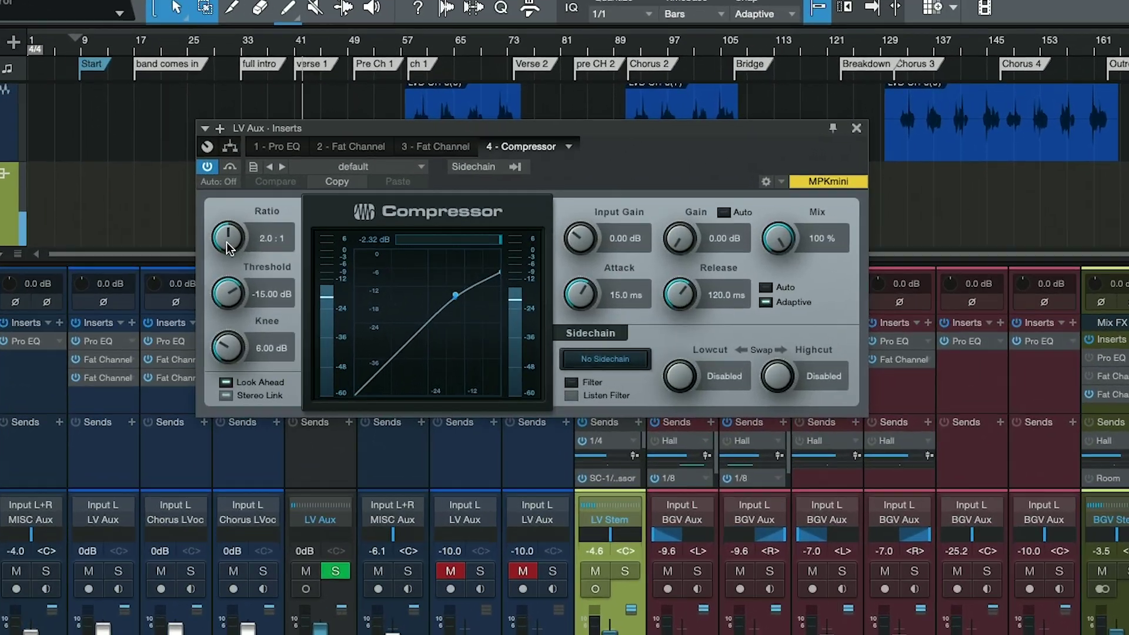
Set the ratio to 4.0:1, lower the threshold below -15 dB, and add 7.44 dB makeup gain
drag(261, 231, 249, 213)
drag(190, 251, 190, 259)
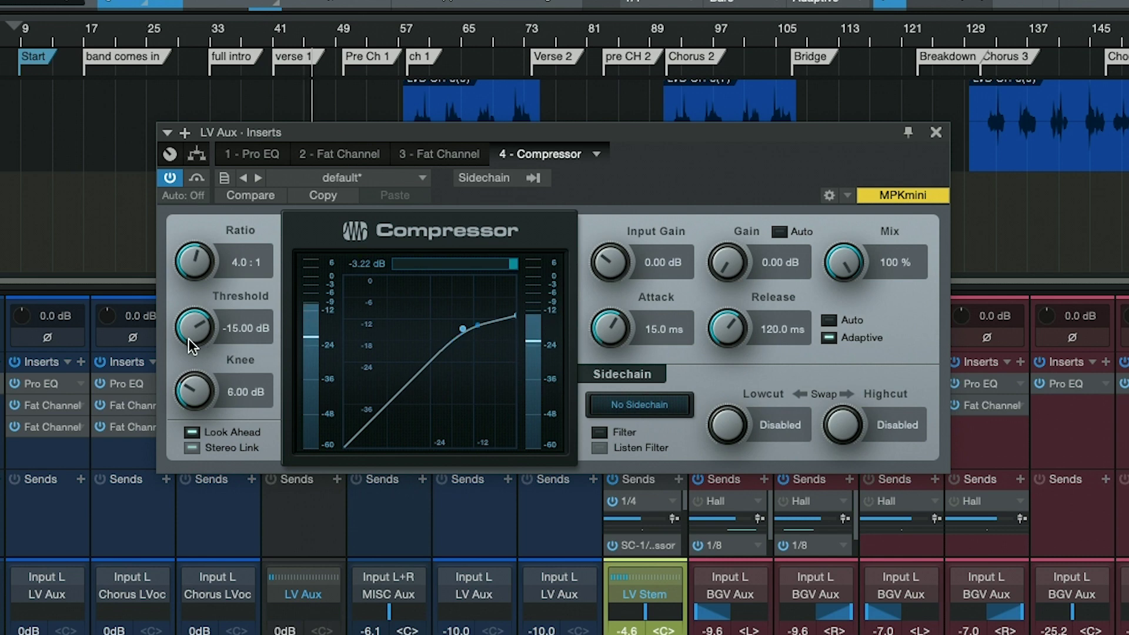
drag(188, 336, 187, 353)
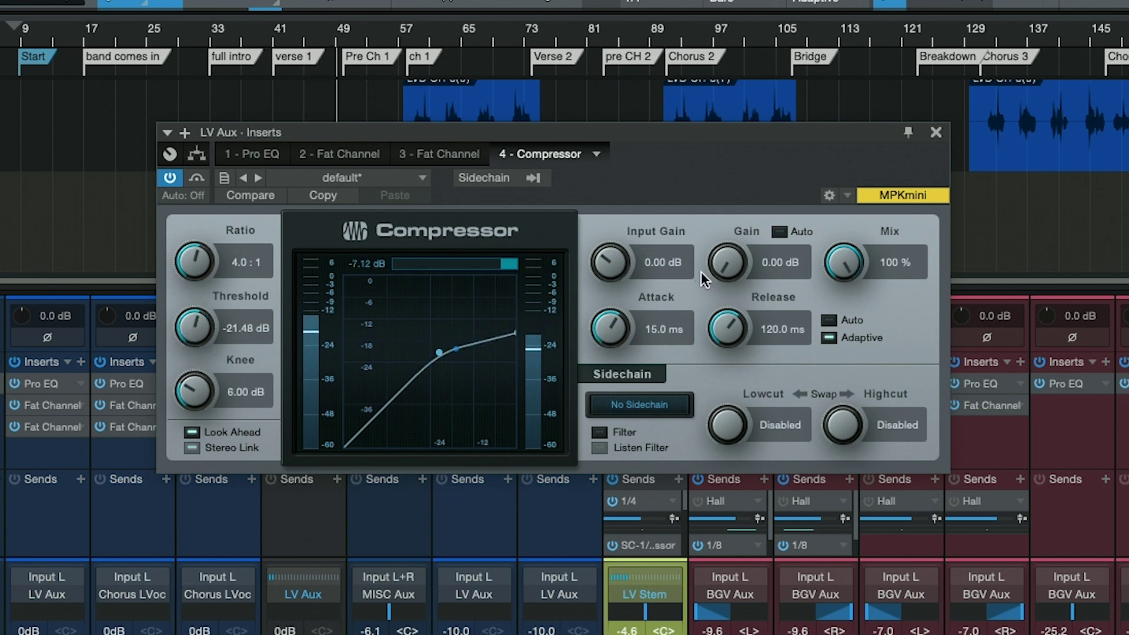
drag(714, 263, 714, 229)
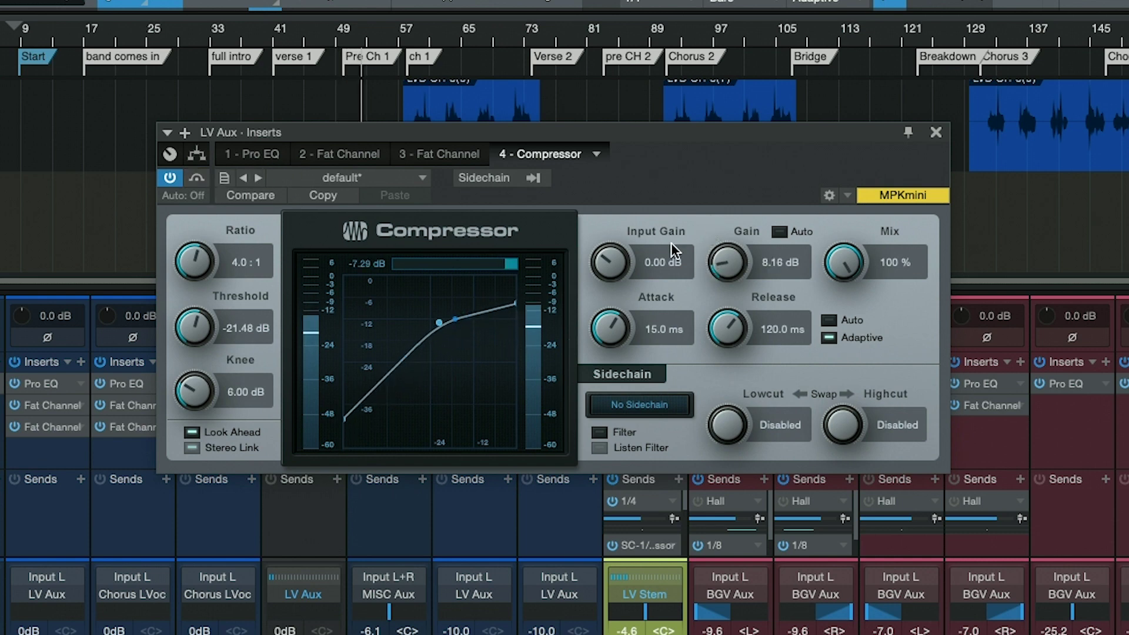
drag(713, 259, 716, 266)
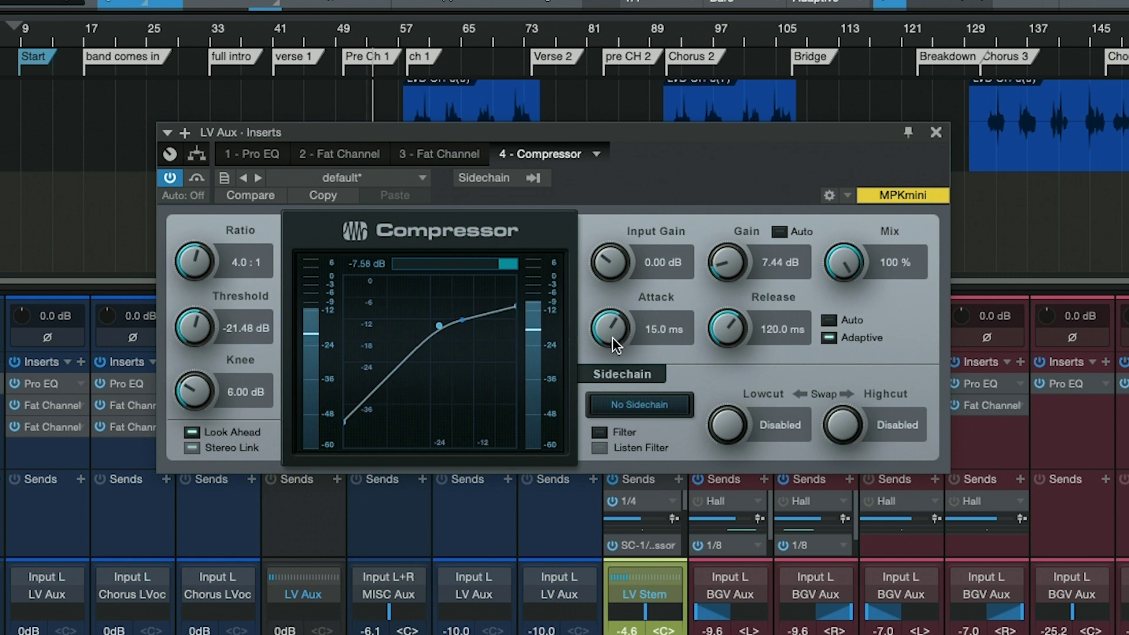
Slow attack to 52 ms, lengthen release to 256.6 ms, disable Adaptive, and trim gain to 5.52 dB
mouse_move(609, 330)
mouse_down()
mouse_move(611, 298)
mouse_move(610, 312)
mouse_up()
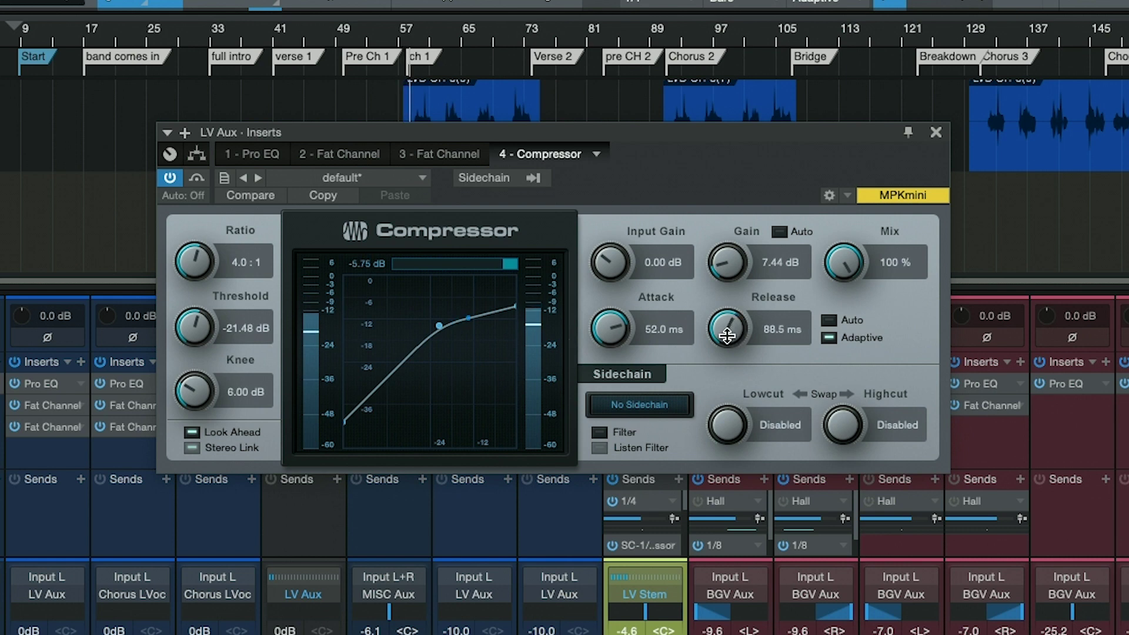
drag(727, 328, 727, 306)
click(829, 337)
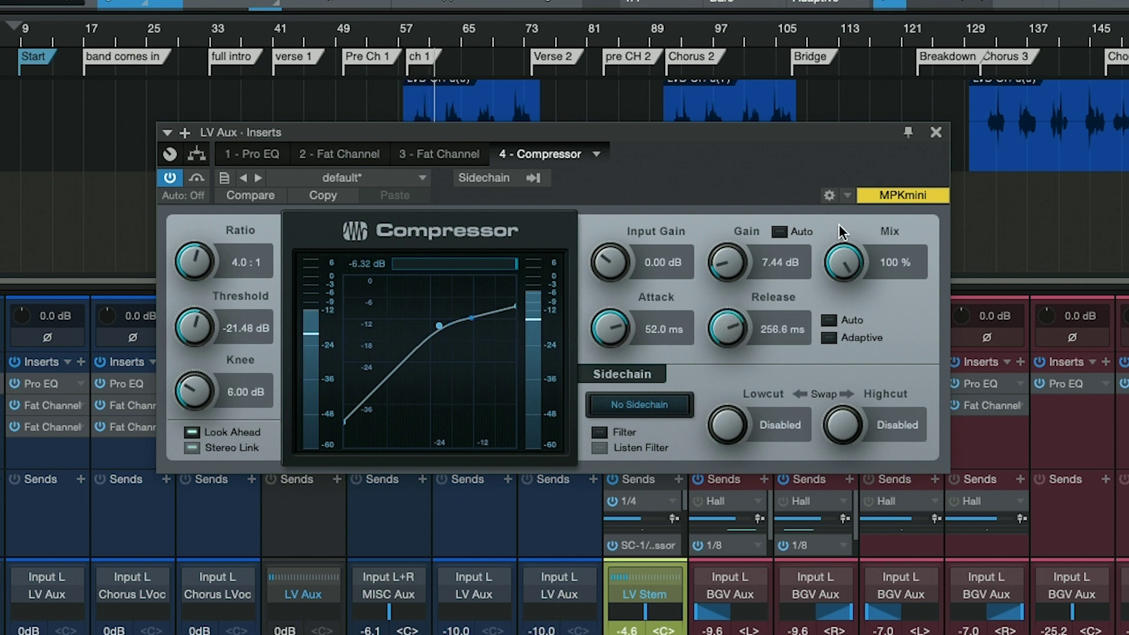
drag(747, 264, 747, 275)
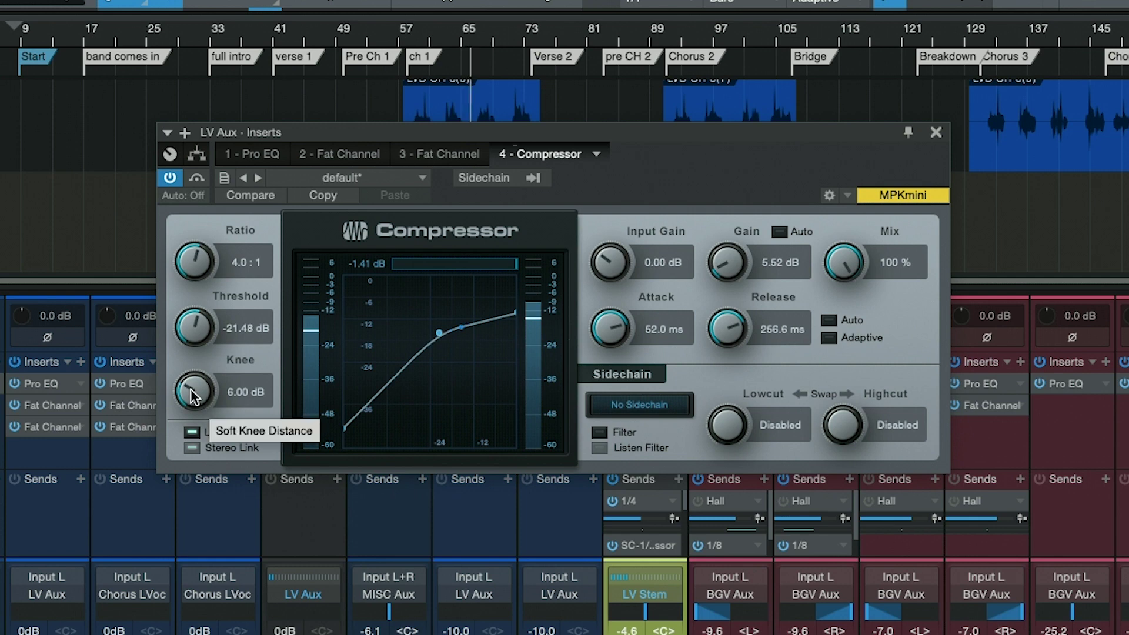
Soften the knee to 7.79 dB, drop threshold to -30.60 dB, raise gain, and set release to 220.4 ms
drag(190, 392, 192, 379)
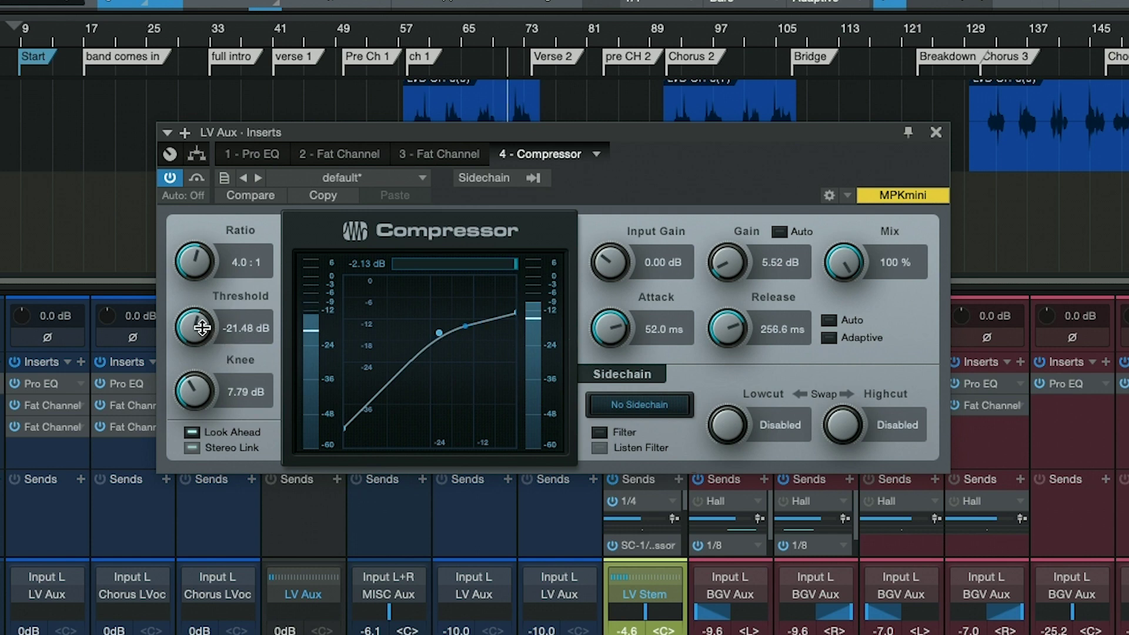
drag(201, 323, 201, 372)
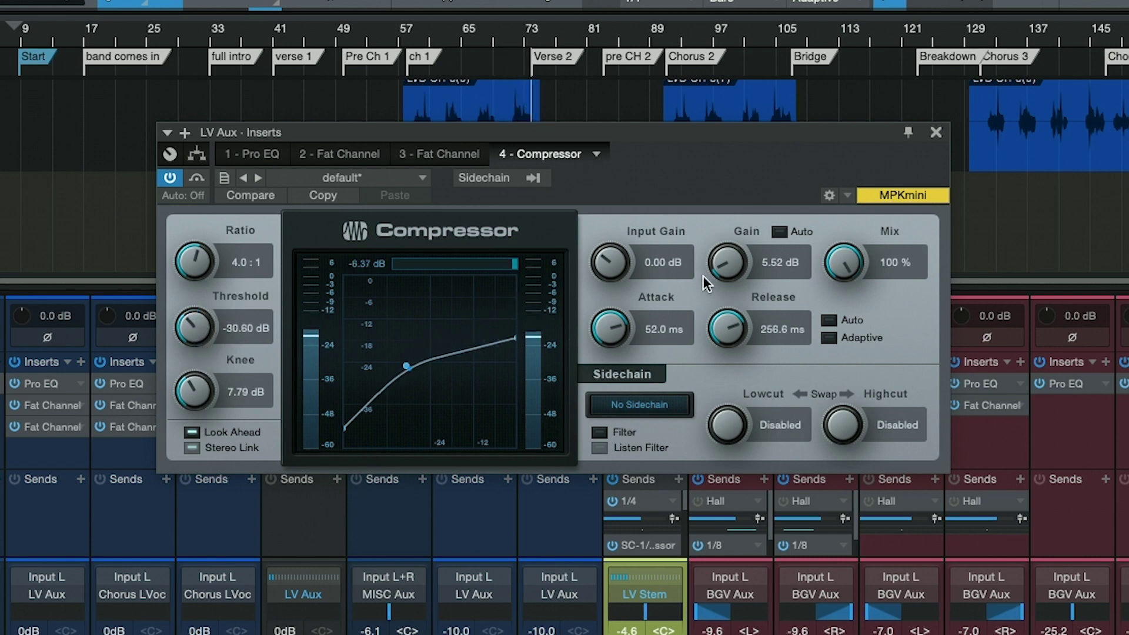
drag(713, 284, 722, 244)
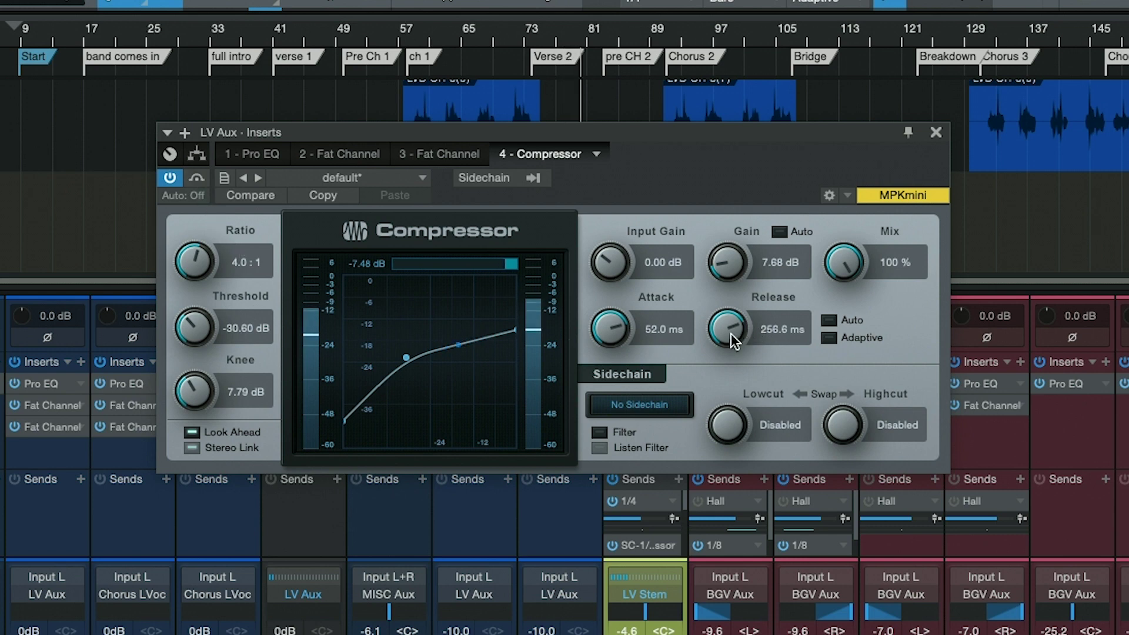
drag(724, 324, 726, 344)
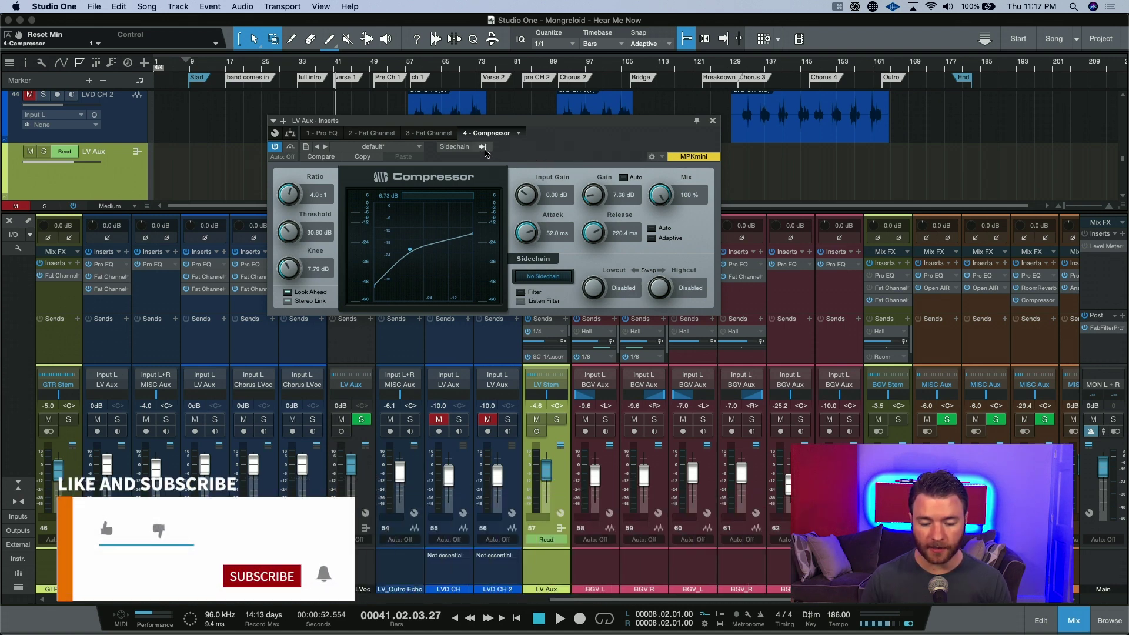
Set 46 GTR Aux as the LV Aux Compressor's sidechain source and start playback to audition it
click(483, 149)
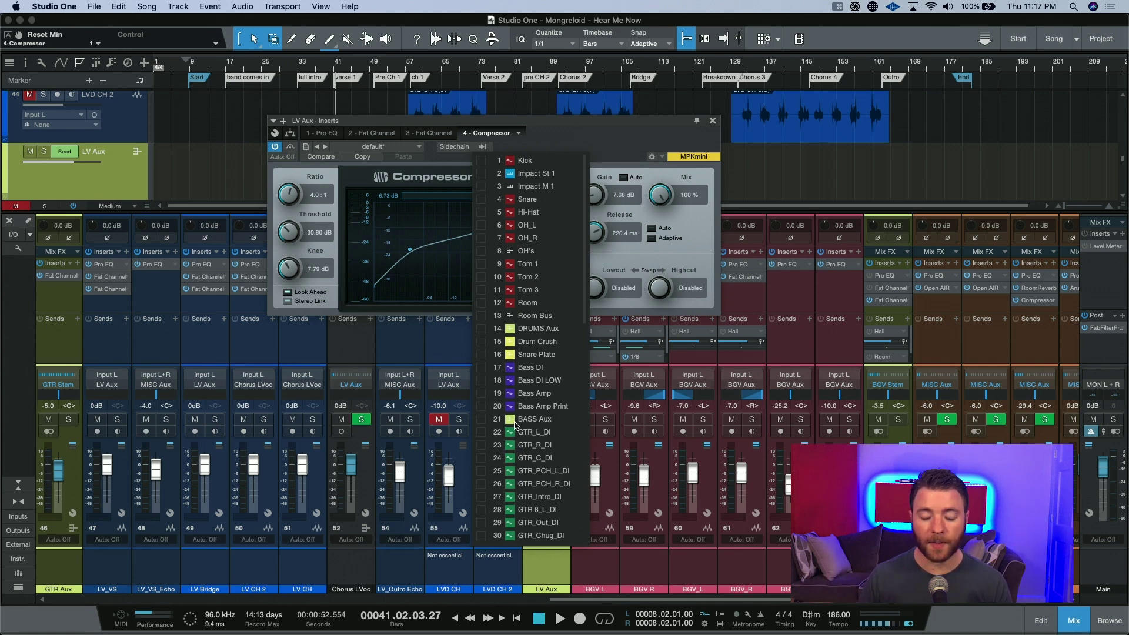
scroll(515, 425, down, 10)
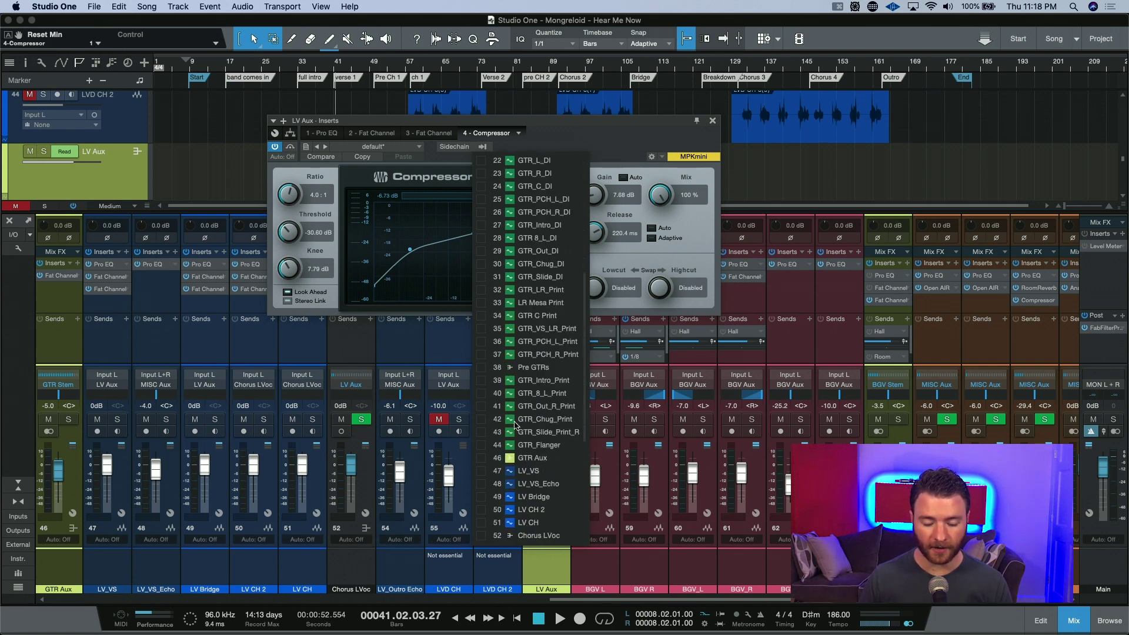
scroll(516, 425, down, 3)
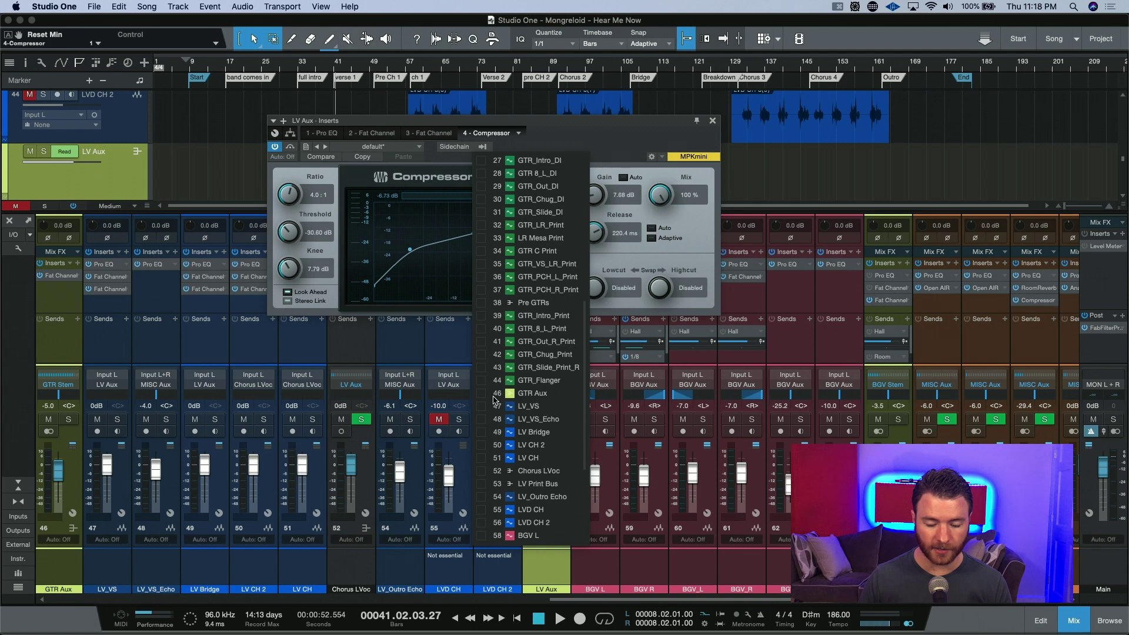
click(483, 400)
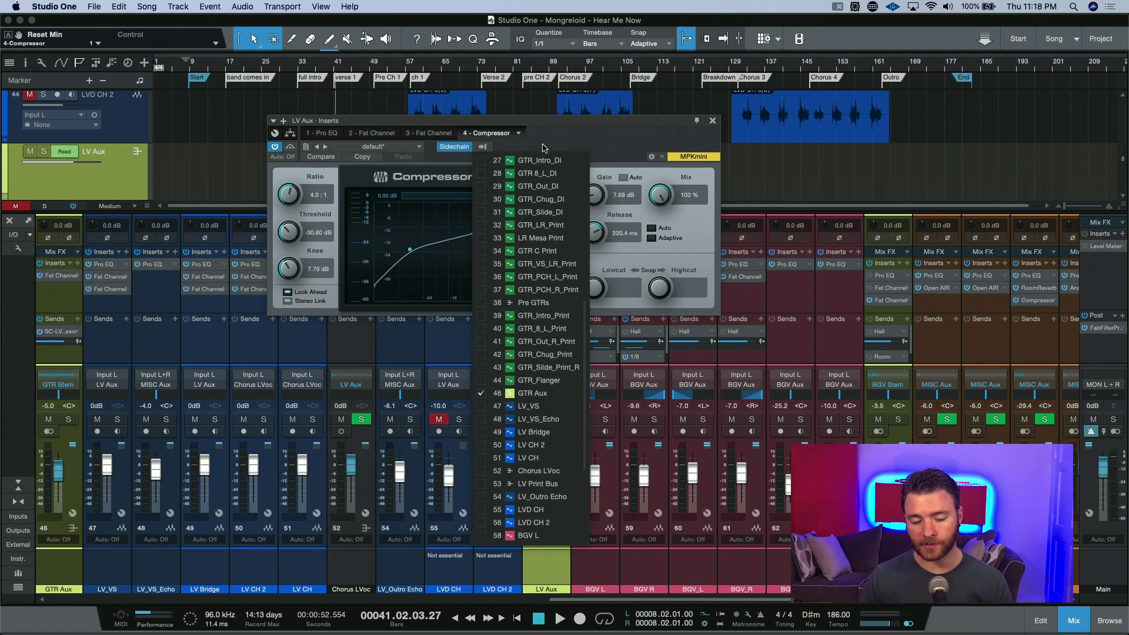
click(541, 152)
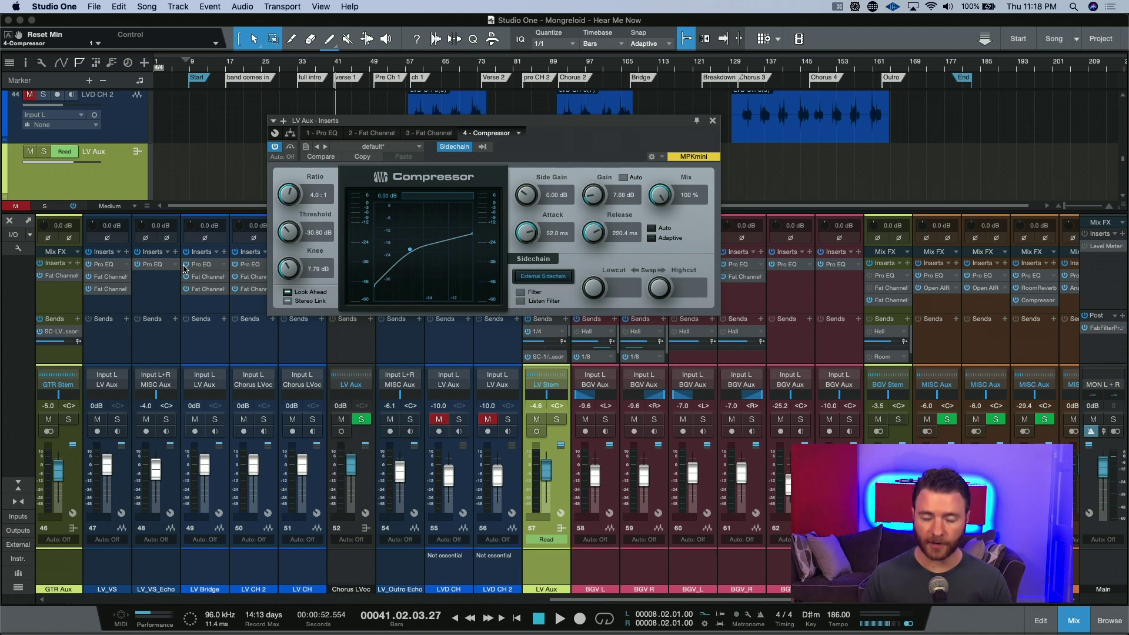
key(space)
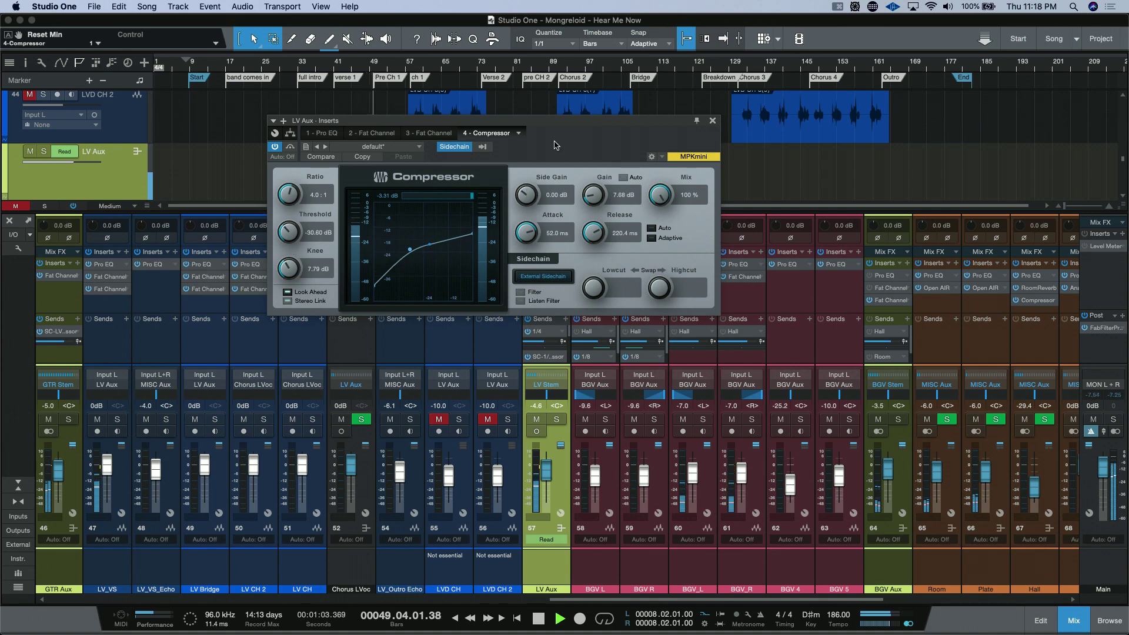
Switch the Compressor's sidechain source to 4 Snare, then play and stop to hear the snare-triggered compression
key(space)
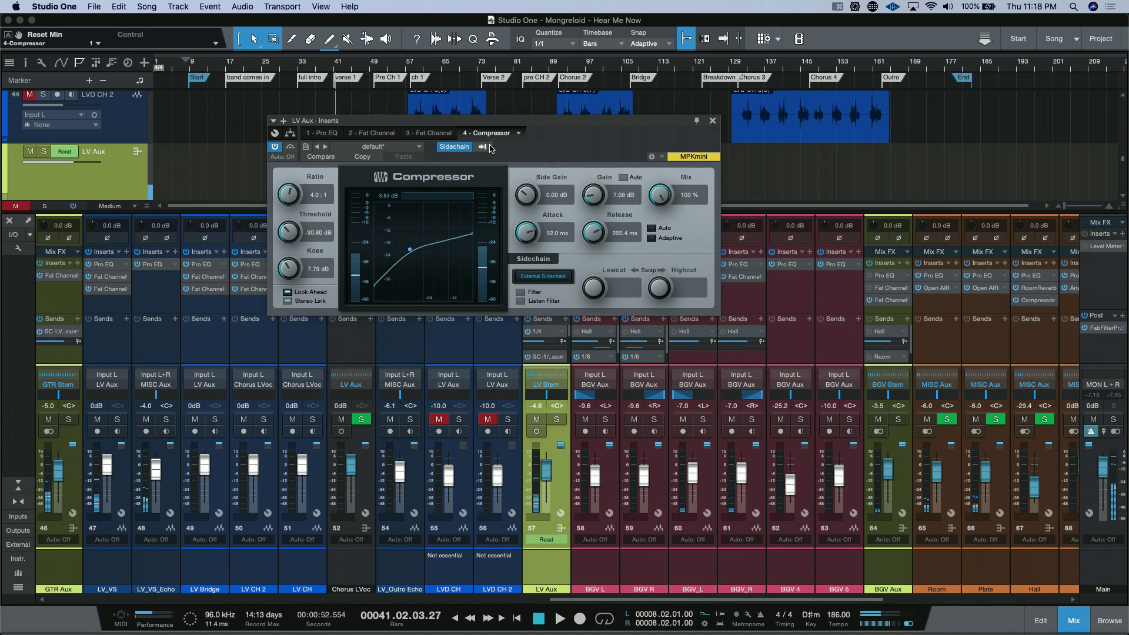
click(485, 147)
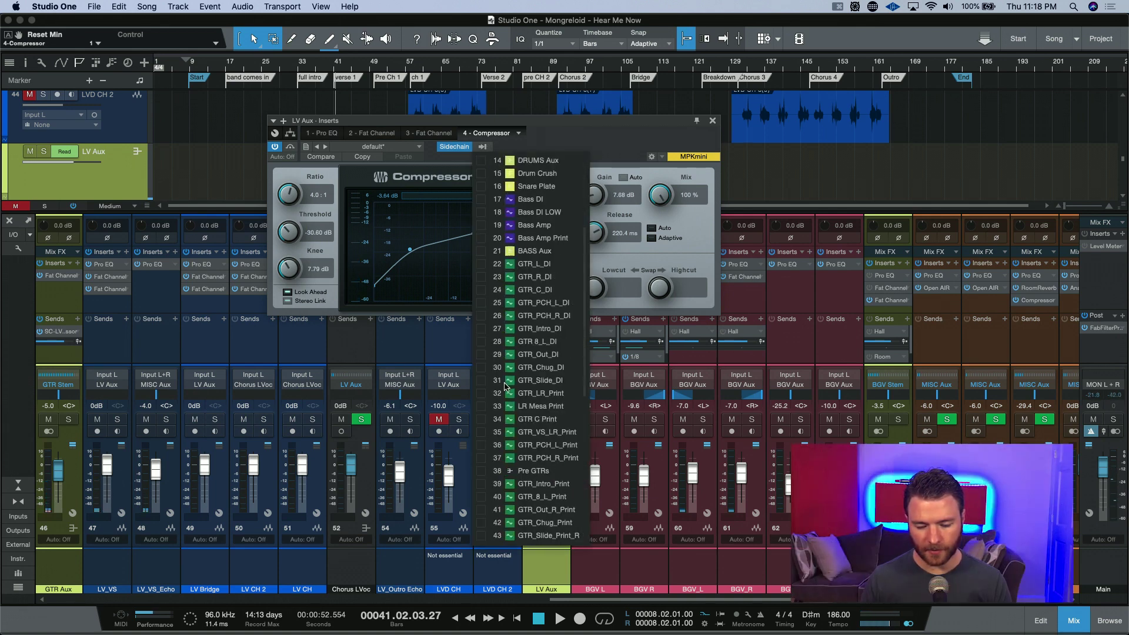
scroll(504, 385, down, 2)
scroll(488, 417, up, 5)
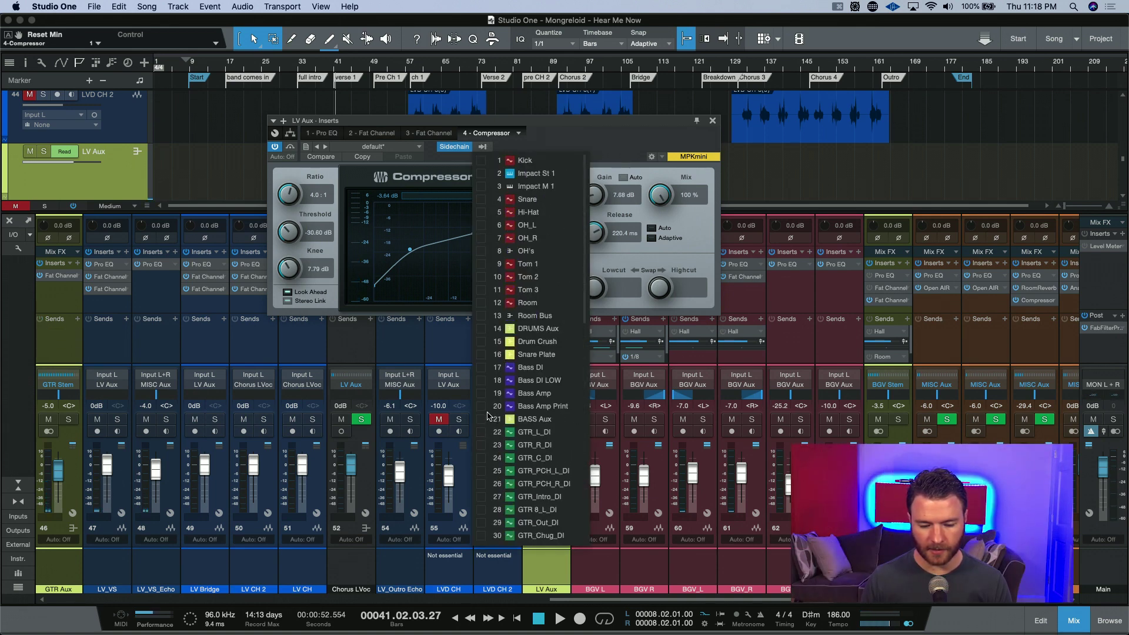
click(525, 199)
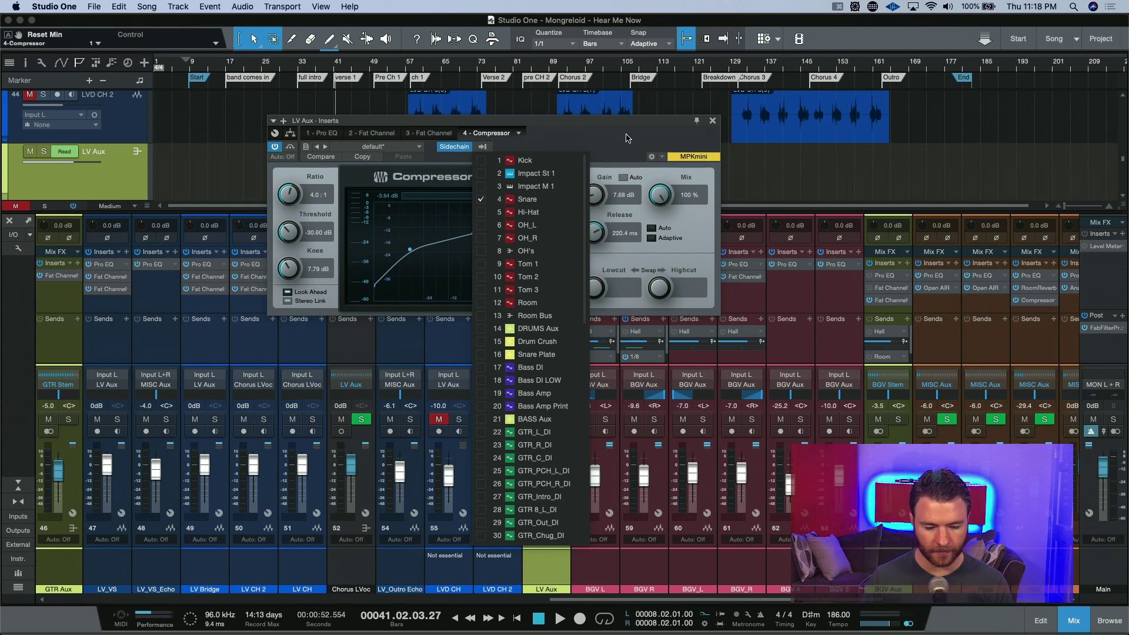
click(628, 138)
key(space)
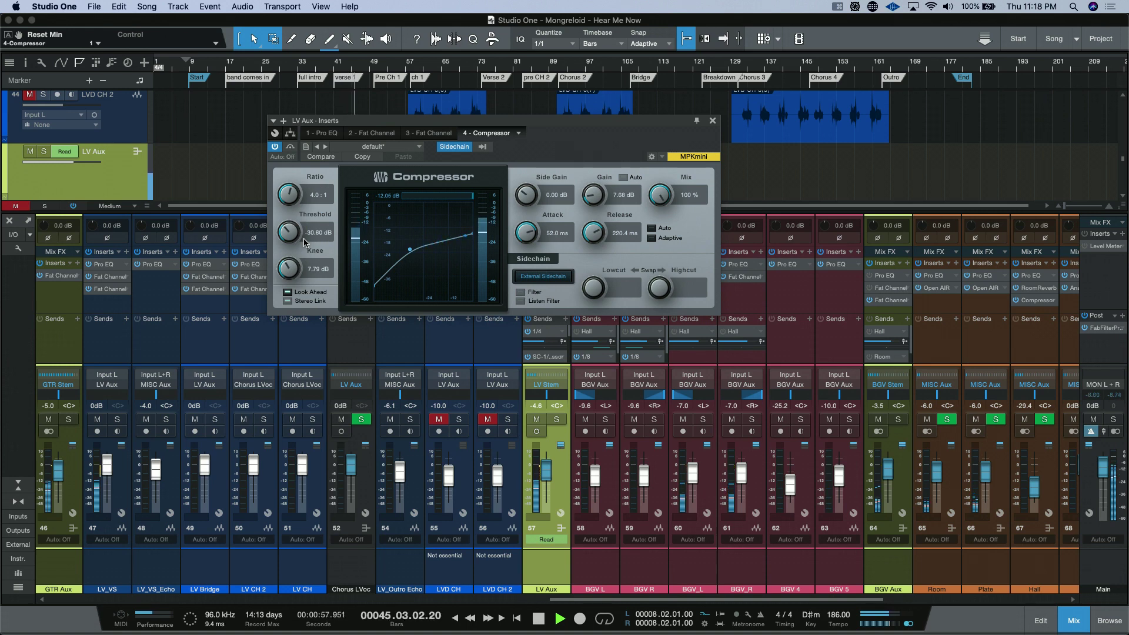
key(space)
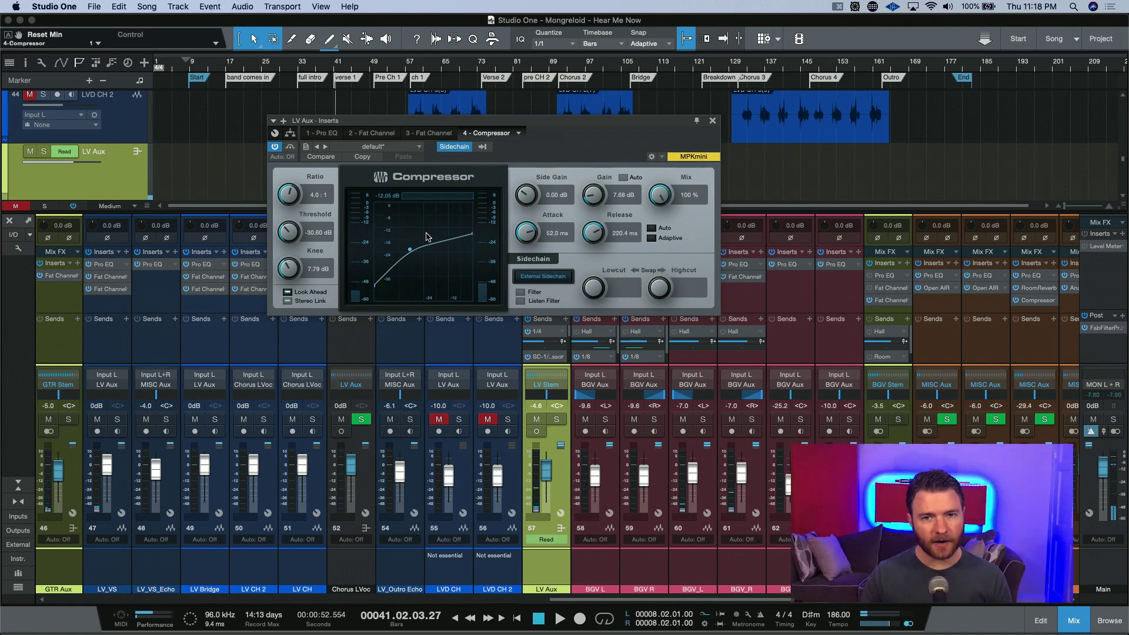